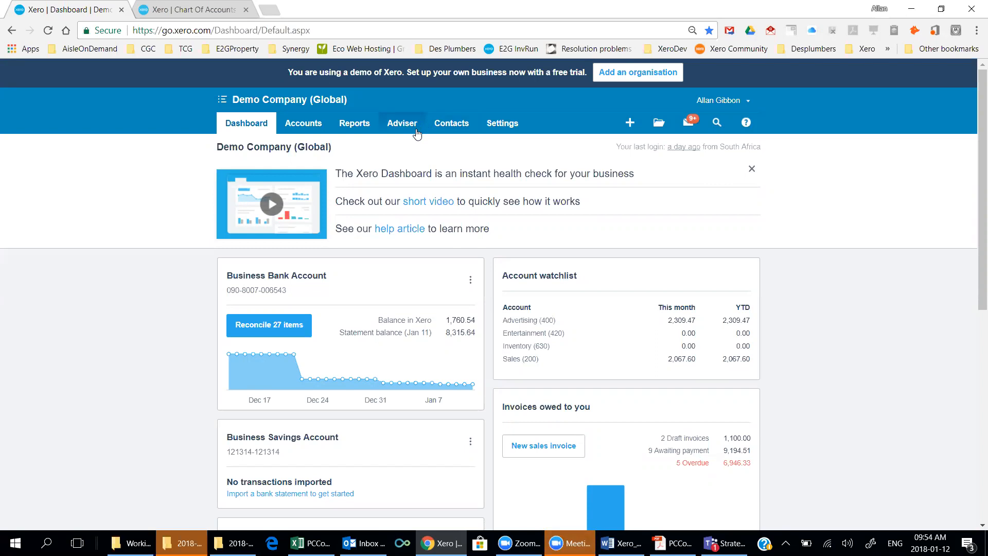
Open the Expense Claims page from the Accounts menu.
click(312, 124)
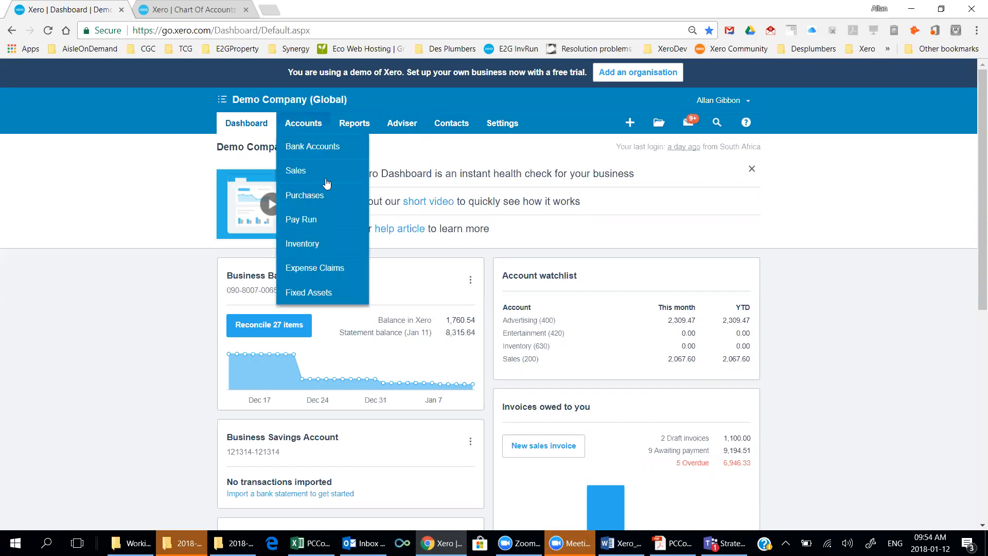
click(324, 268)
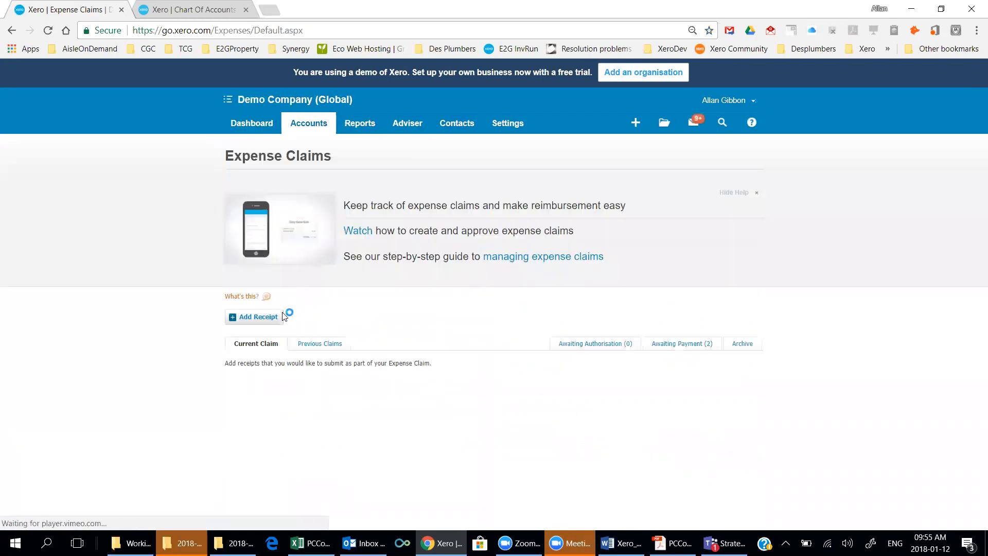
Start a blank receipt on the current expense claim with Add Receipt.
click(252, 318)
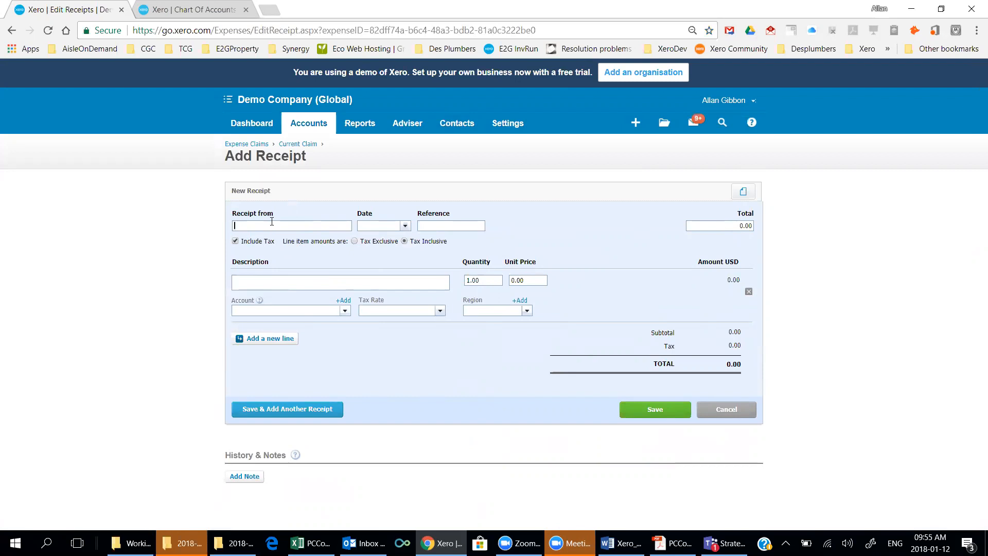
Set the receipt supplier to PC Complete, checked against the invoice PDF.
click(671, 542)
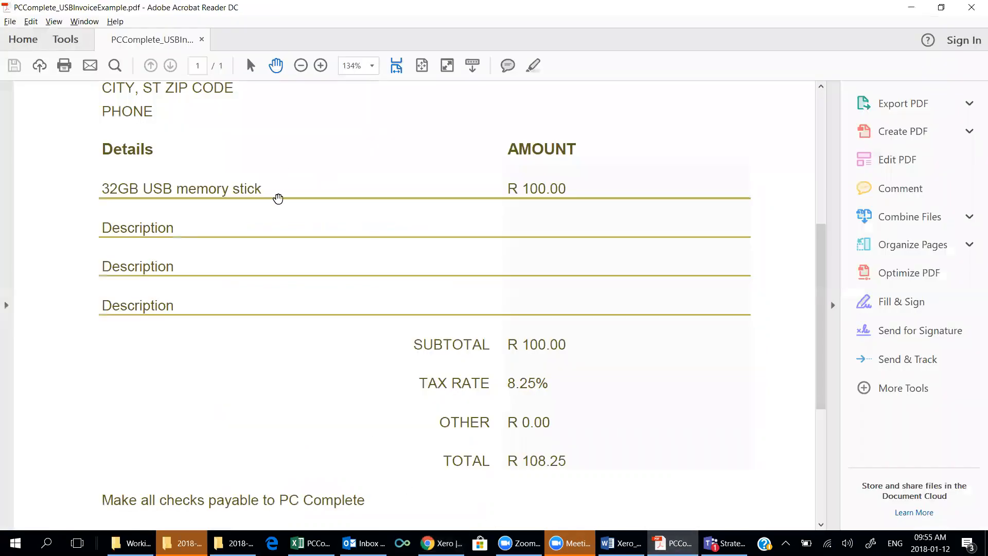
scroll(281, 184, up, 5)
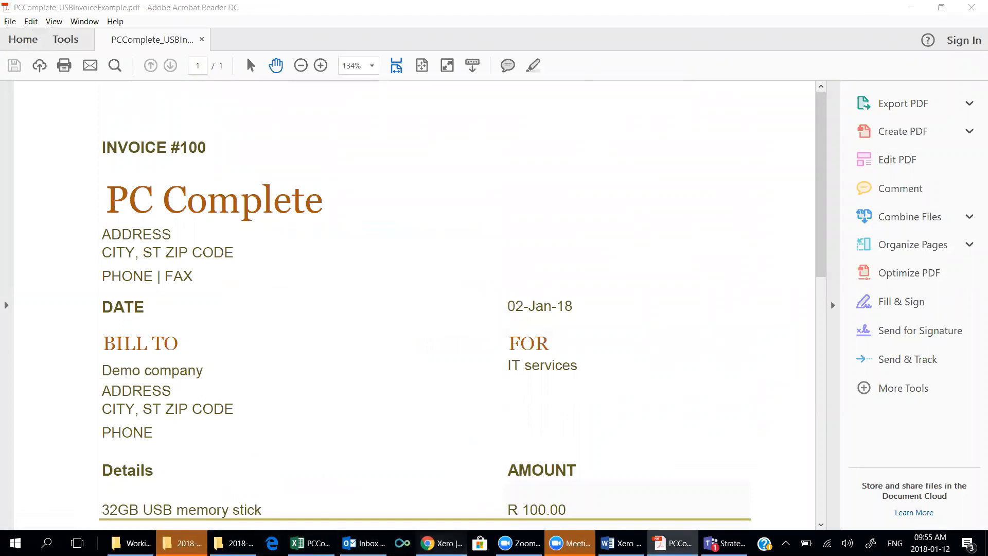
click(441, 543)
text(PC)
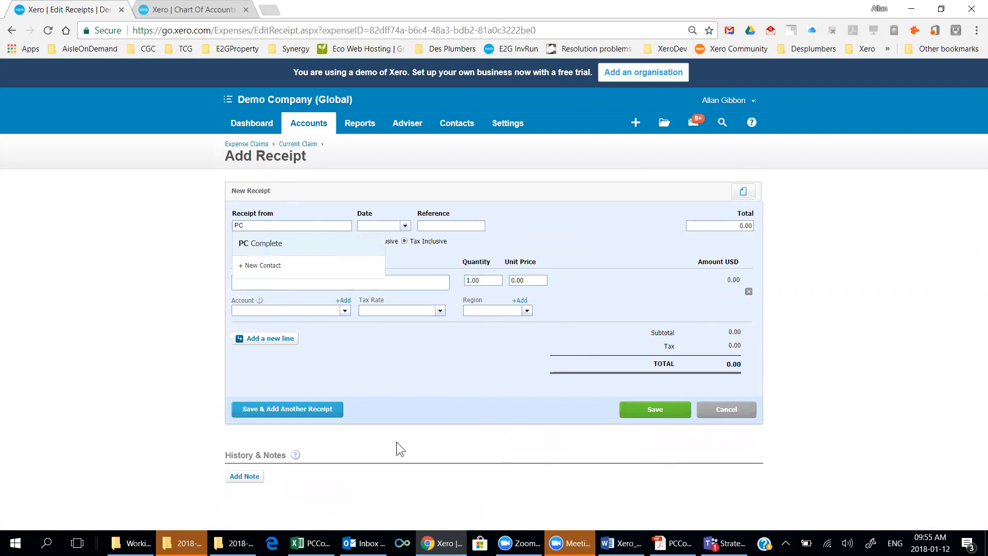
click(254, 245)
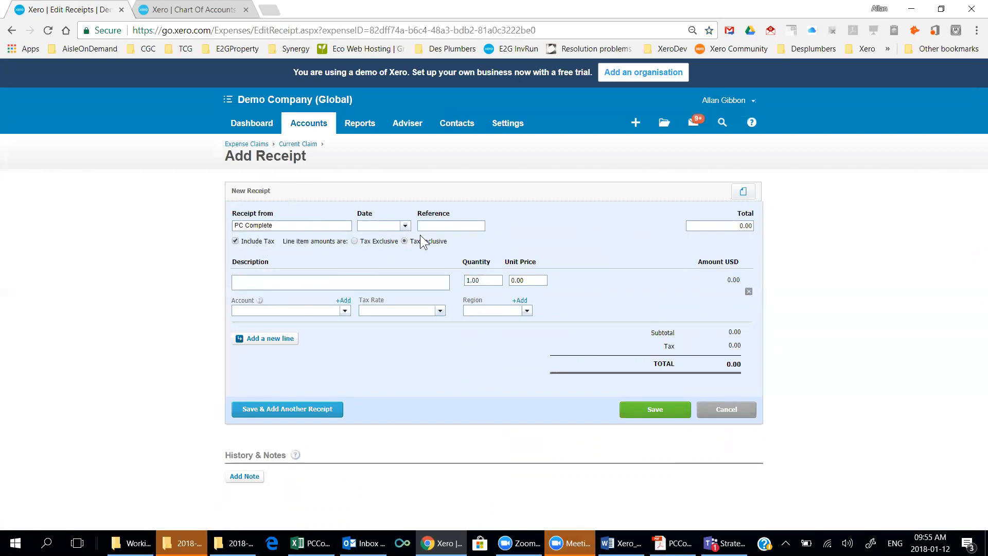
Set the receipt date to 2 Jan 2018.
click(673, 543)
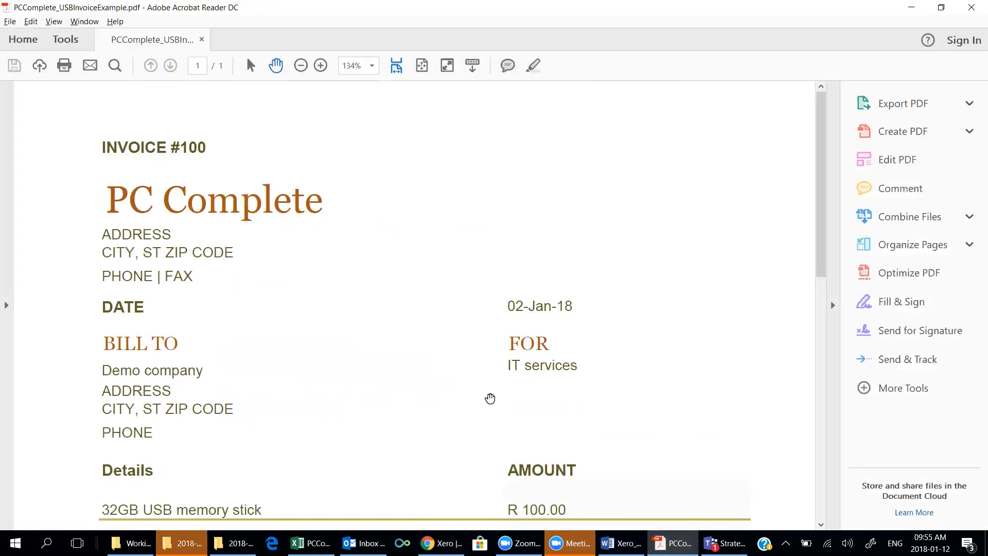
key(alt+Tab)
click(405, 225)
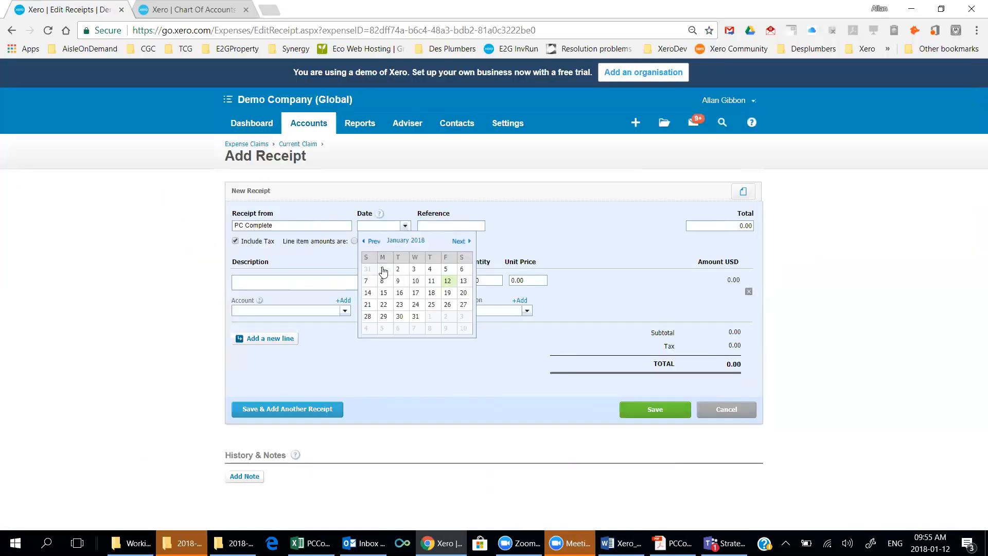
click(405, 271)
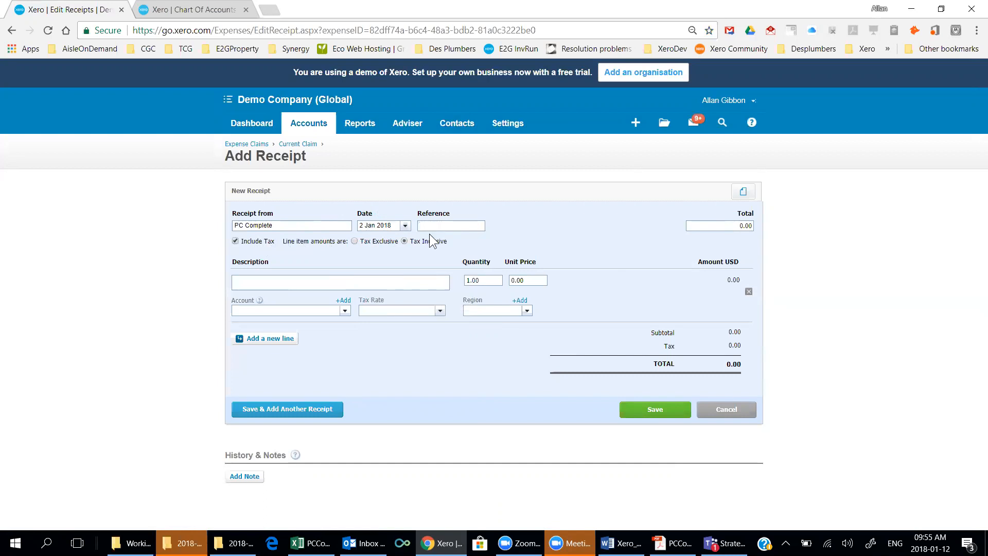
Enter the receipt total 108.25 from the invoice, correcting a mistyped digit.
key(alt+Tab)
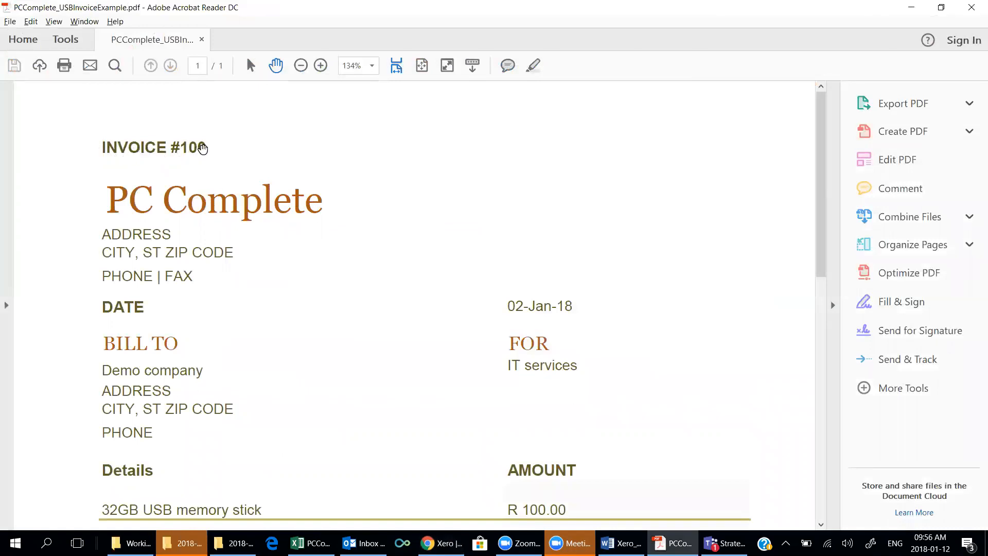
key(alt+Tab)
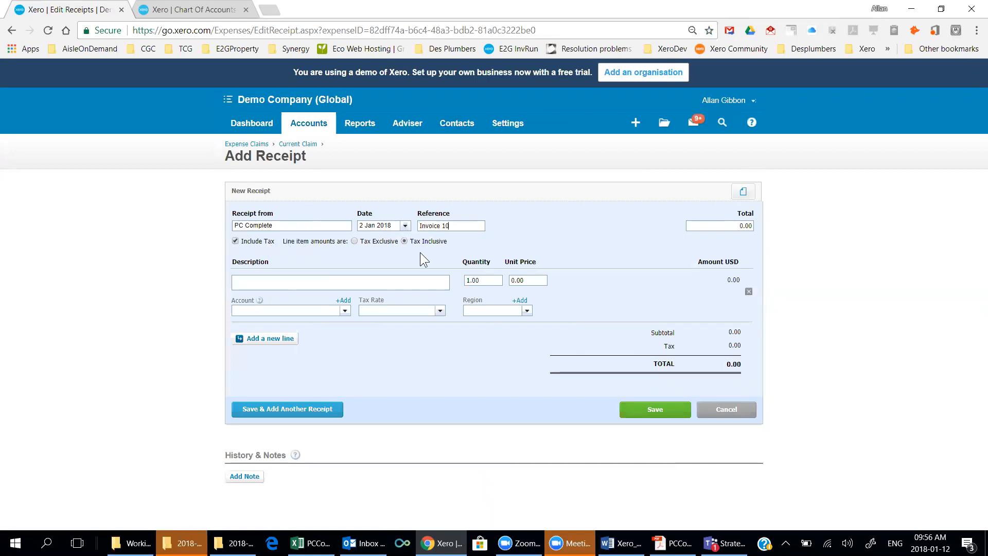
key(alt+Tab)
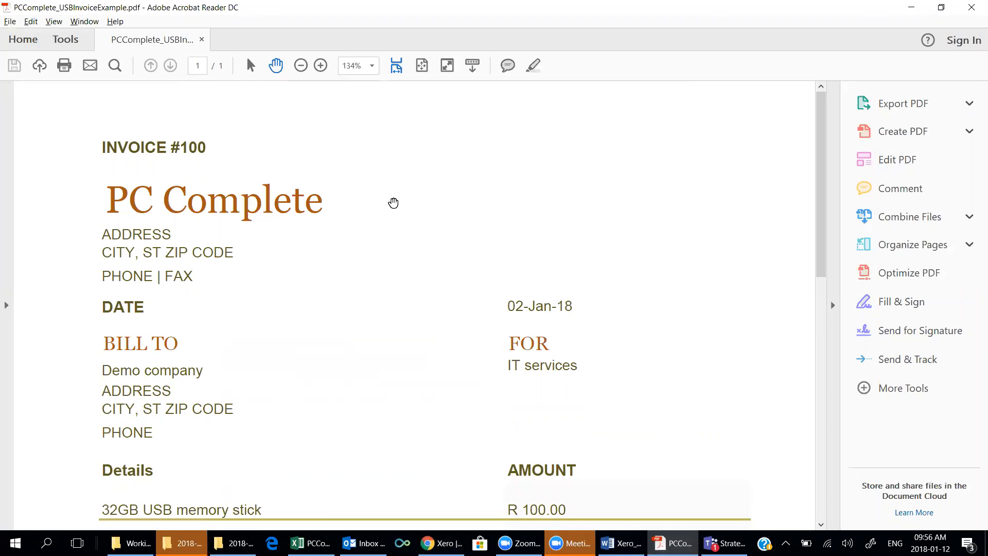
scroll(304, 243, down, 5)
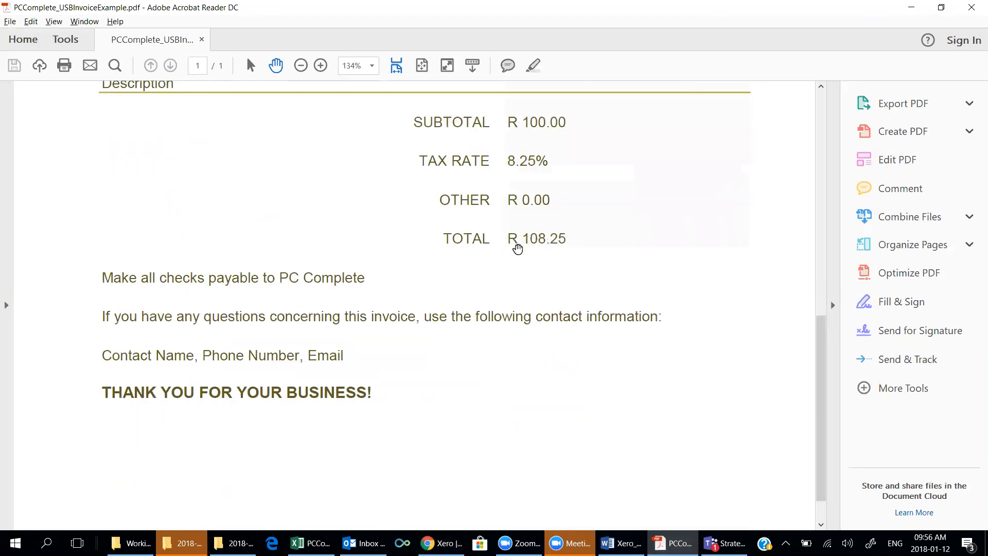
key(alt+Tab)
click(748, 226)
text(1)
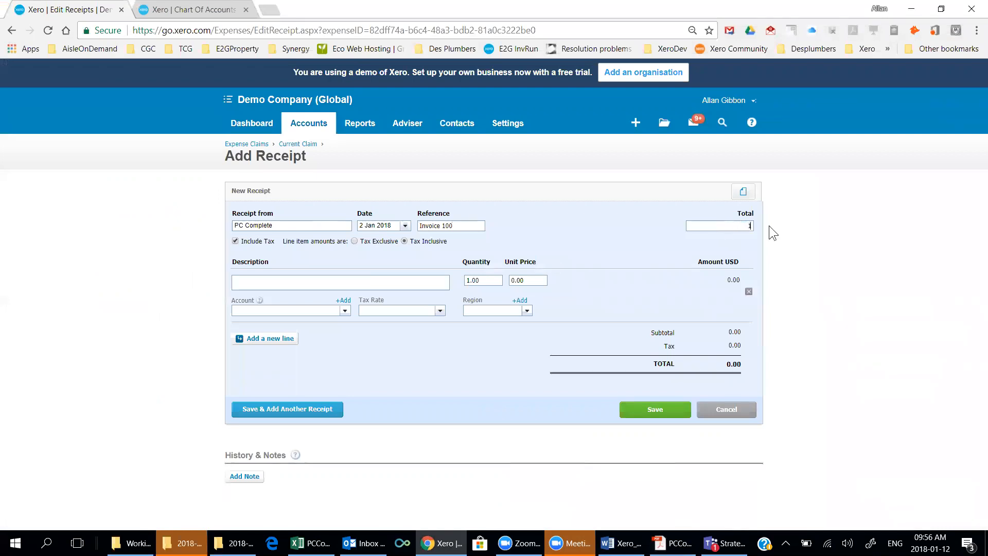
text(08.26)
key(BackSpace)
text(5)
drag(286, 223, 212, 214)
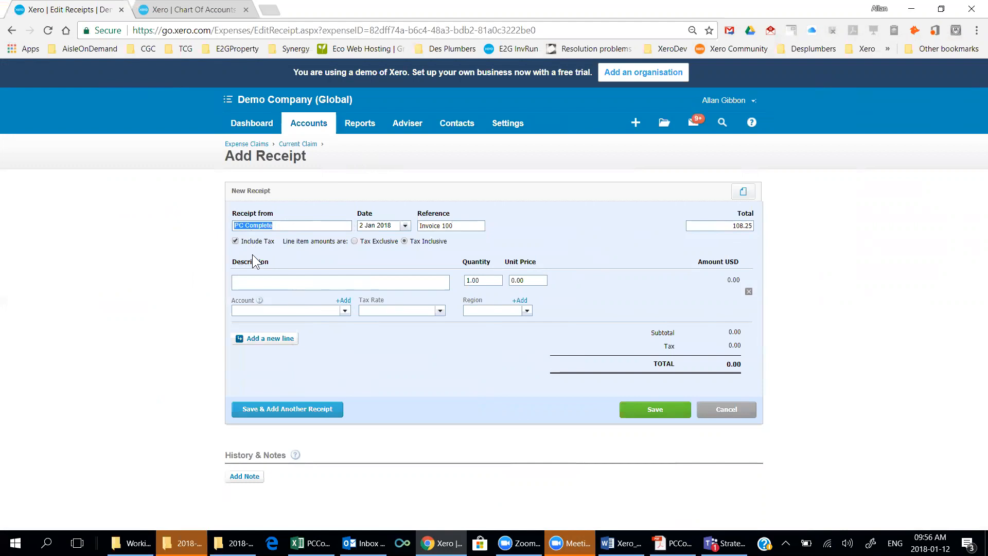
click(259, 284)
Describe the line as a 32 GB USB memory stick for the staff member.
key(alt+Tab)
scroll(201, 267, up, 5)
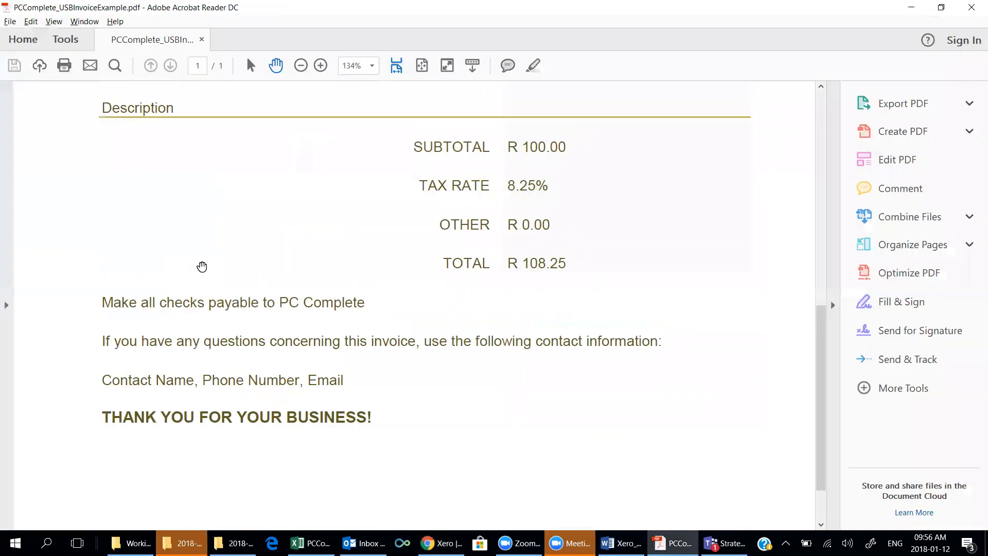
scroll(203, 263, up, 3)
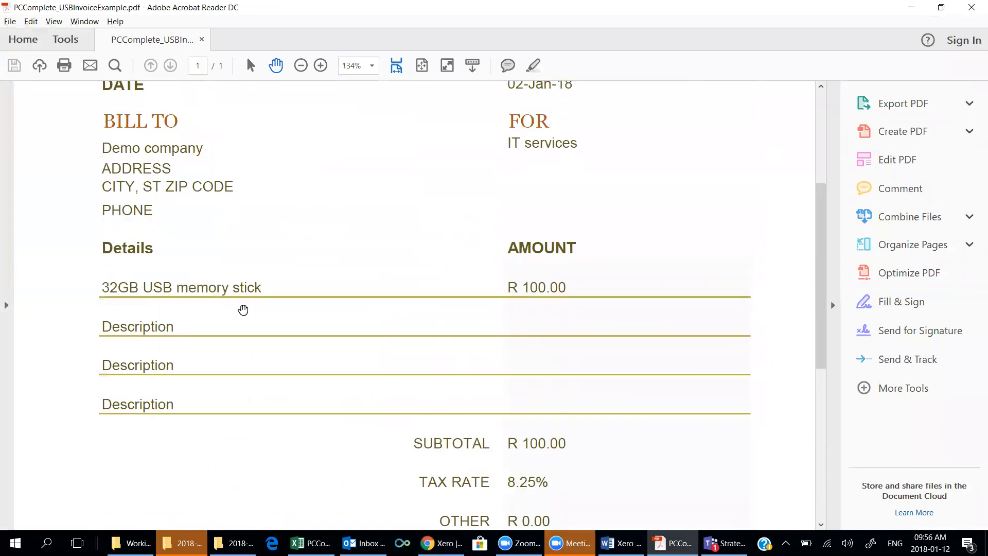
key(alt+Tab)
text(32 GB USB memory stick)
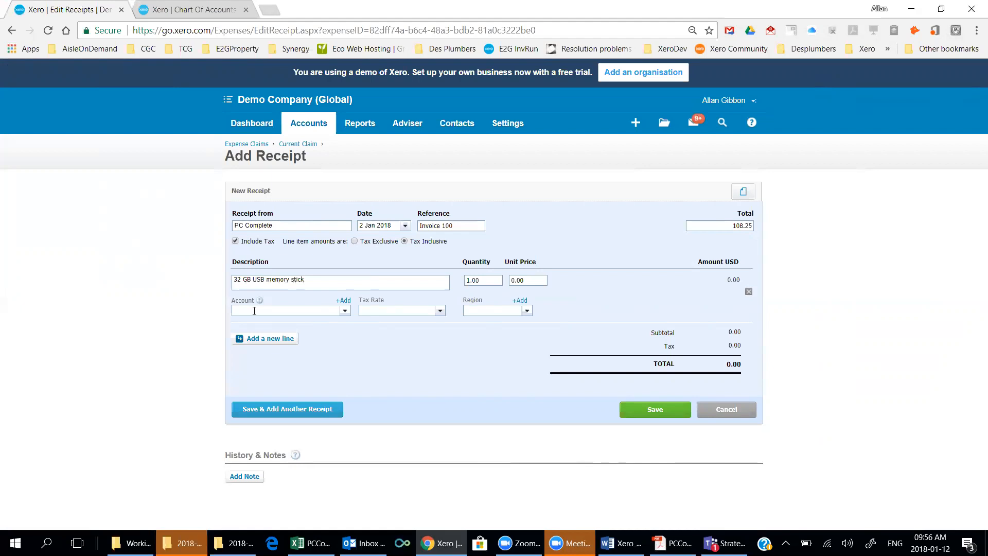
text( for Mary Stevenson)
key(Tab)
key(Tab)
Enter a unit price of 100 for the line, leaving the account unchosen.
text(100)
key(alt+Tab)
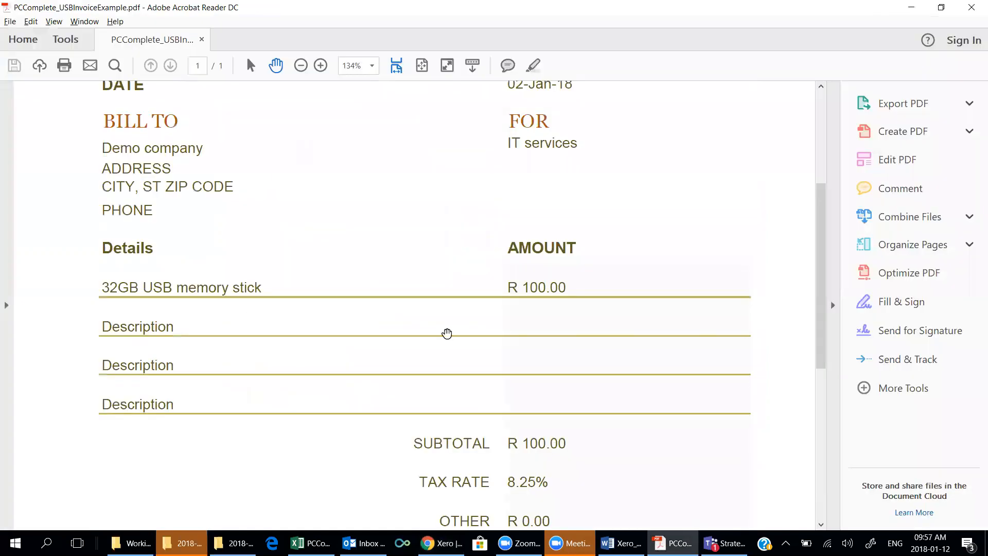
scroll(496, 463, down, 1)
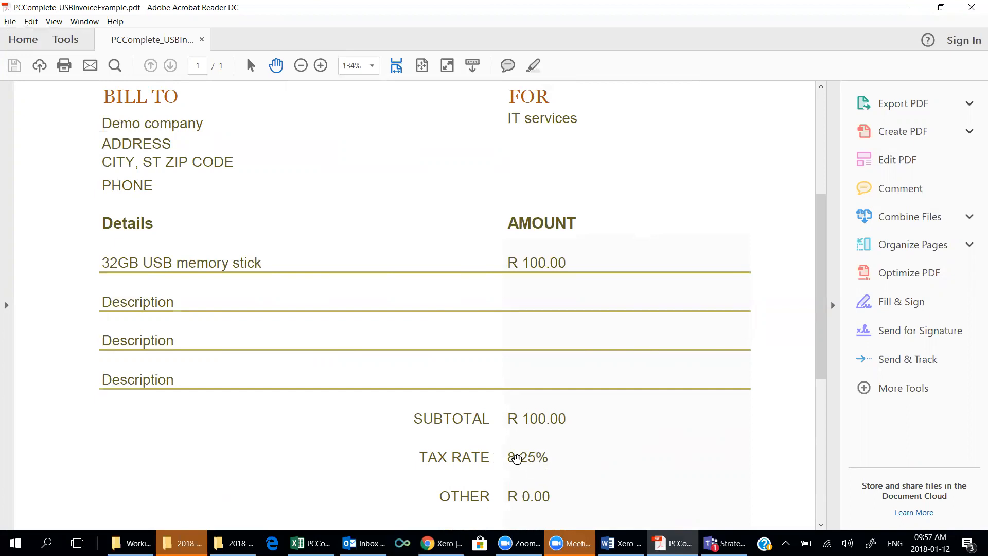
scroll(516, 458, down, 2)
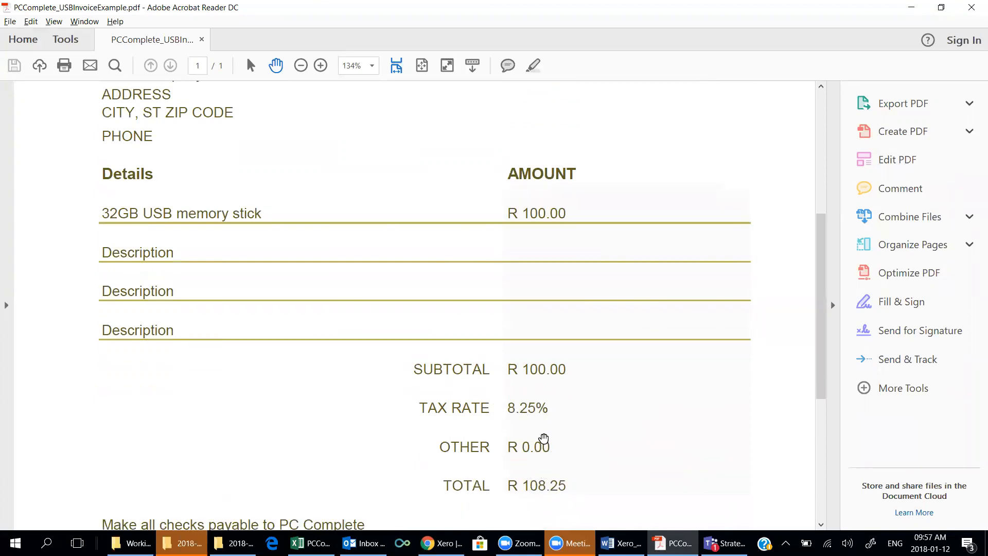
scroll(543, 438, up, 1)
key(alt+Tab)
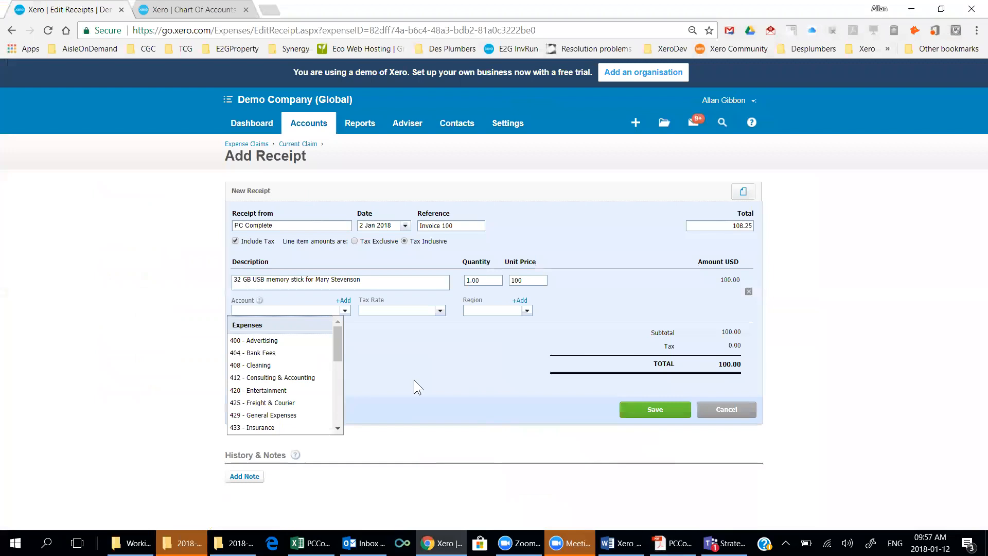
click(293, 310)
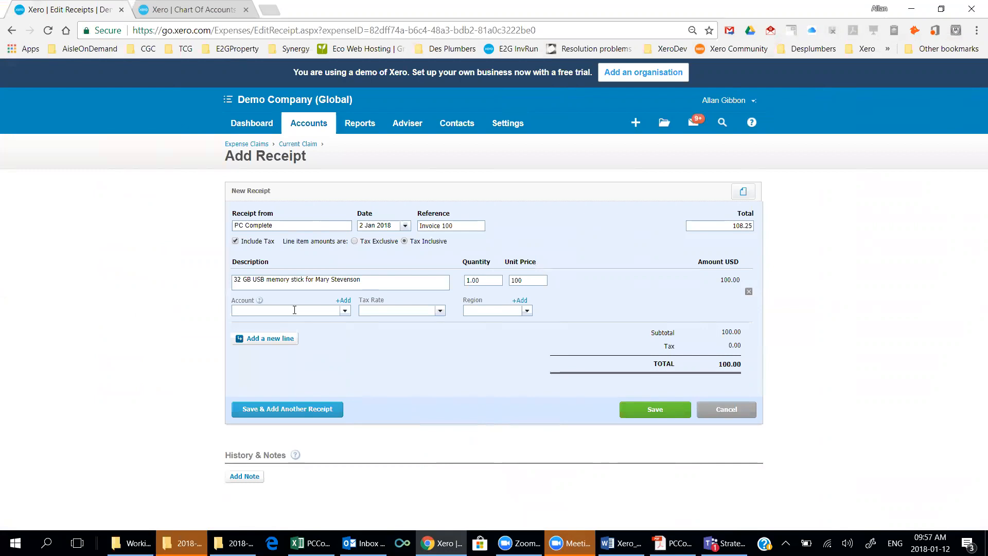
Code the line to account 454 - Computer expenses with Tax on Purchases (8.25%).
drag(366, 282, 215, 284)
click(269, 311)
text(compu)
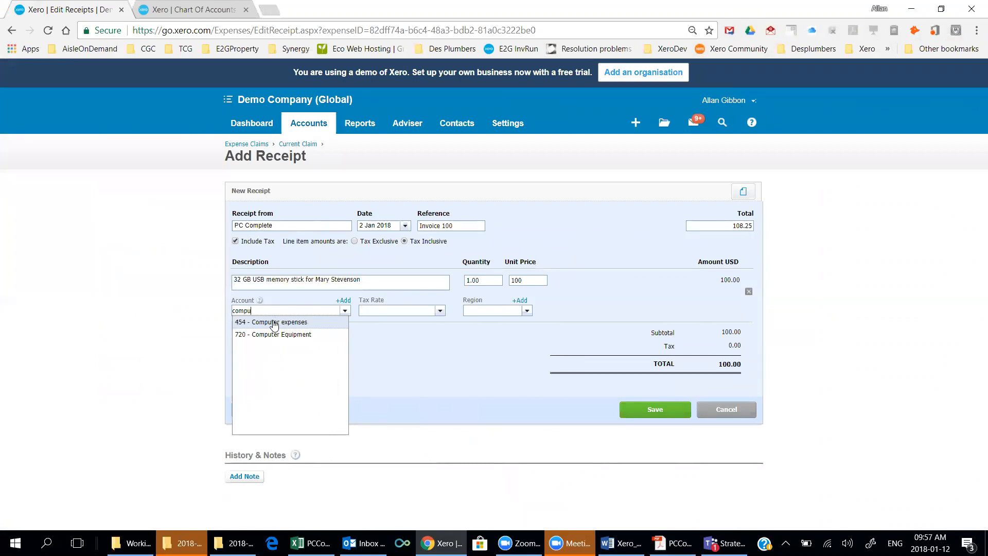
click(274, 323)
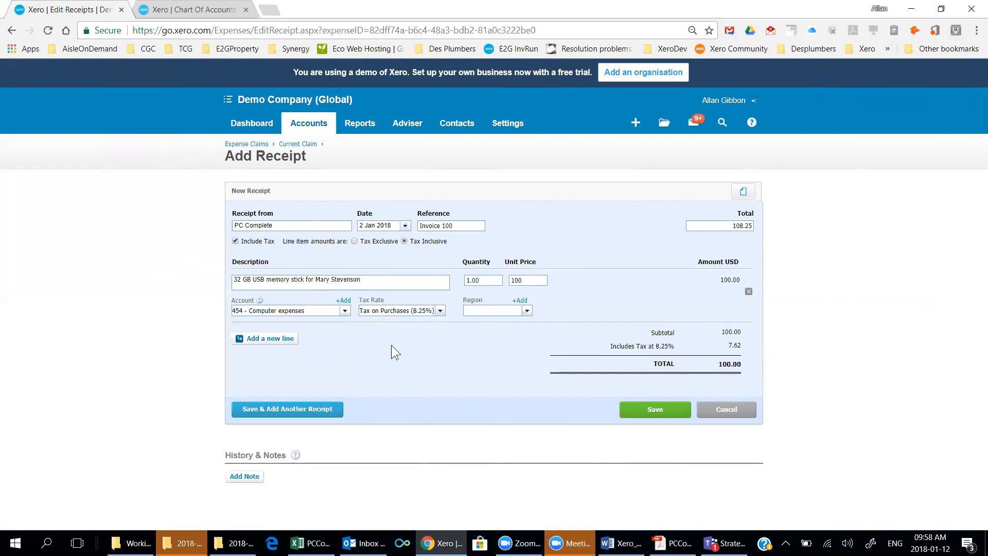
click(671, 542)
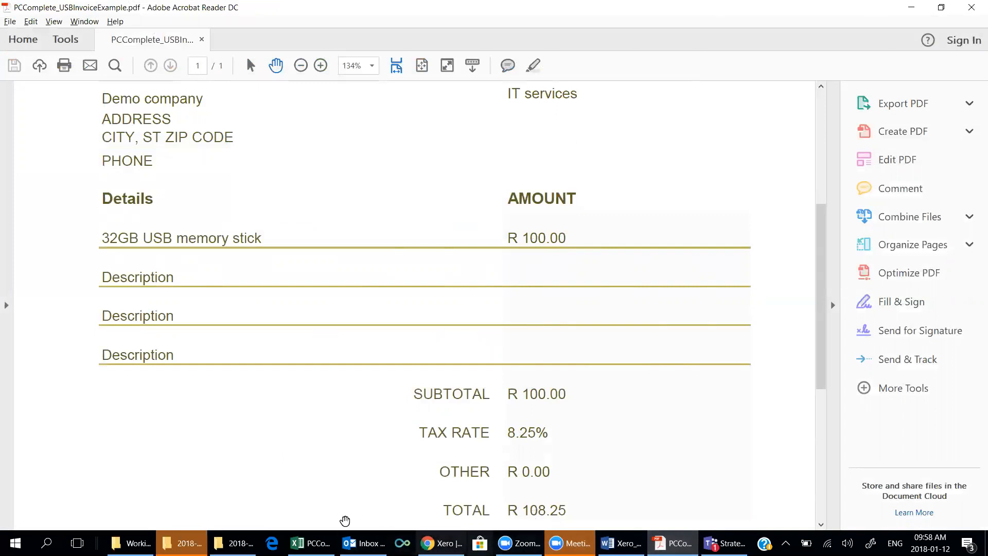
Change the line's unit price to 108.25 and assign it to the South region.
click(442, 543)
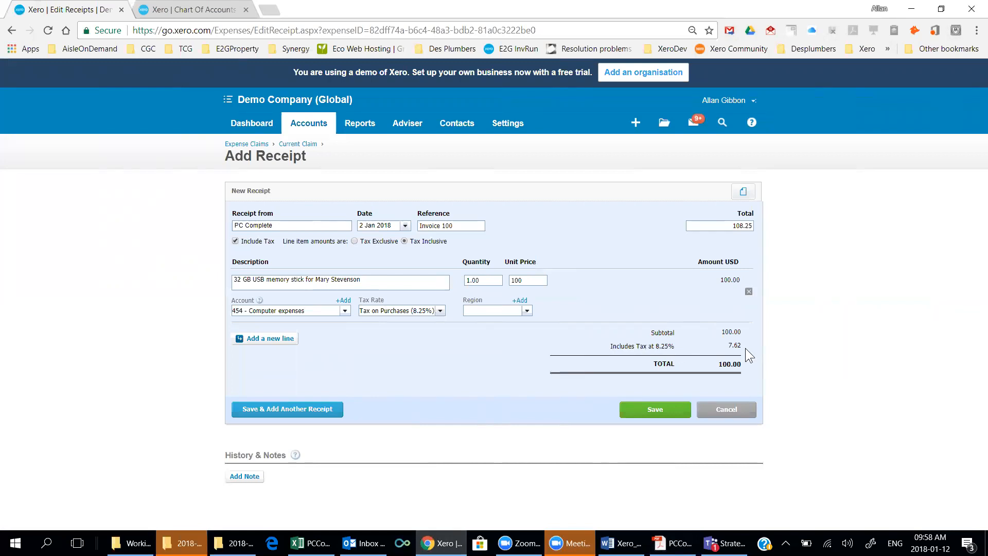
drag(727, 348, 737, 346)
double_click(535, 279)
text(108.25)
key(Tab)
click(709, 336)
click(525, 311)
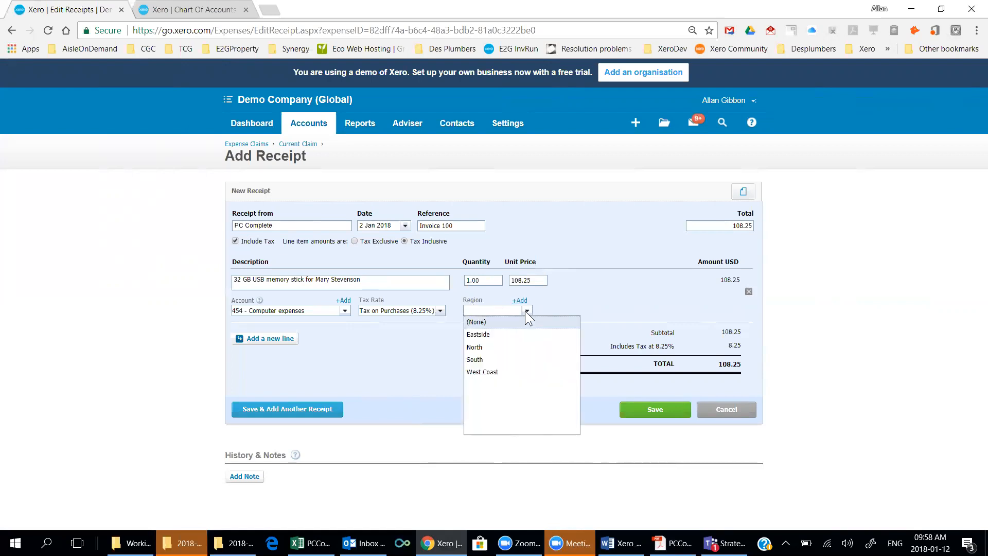
click(483, 359)
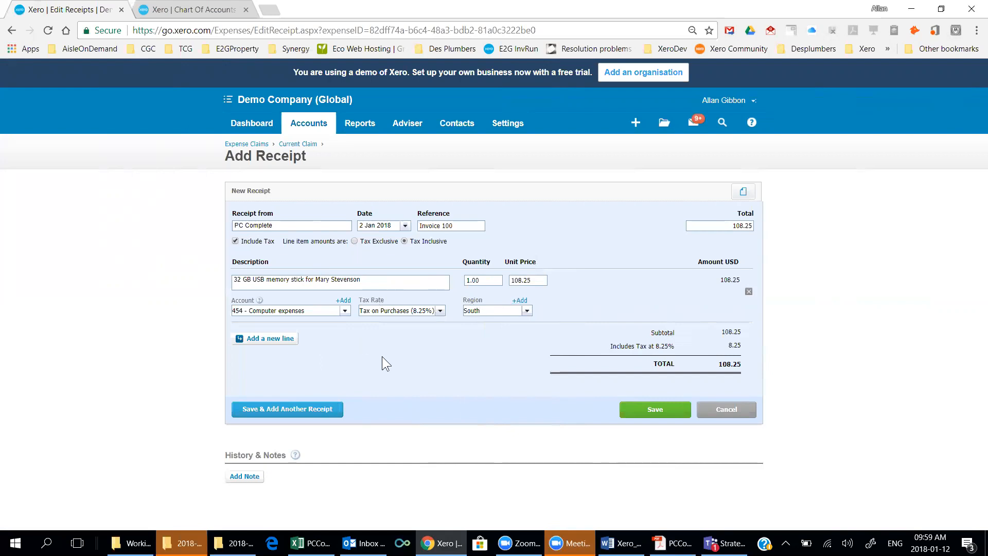
Make amounts Tax Exclusive with unit price 100, giving 8.25 tax and total 108.25.
click(356, 240)
drag(534, 282, 500, 278)
text(100)
key(Tab)
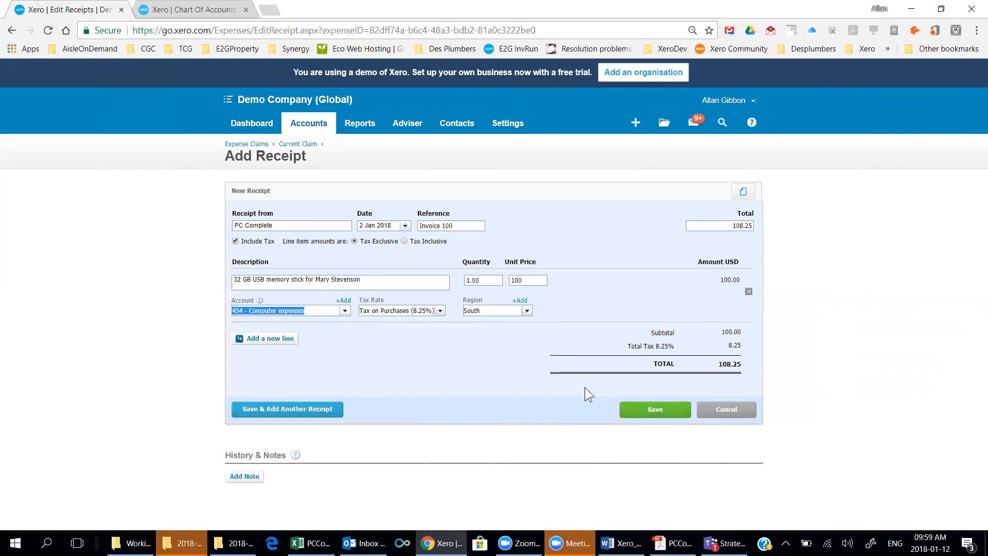
click(743, 191)
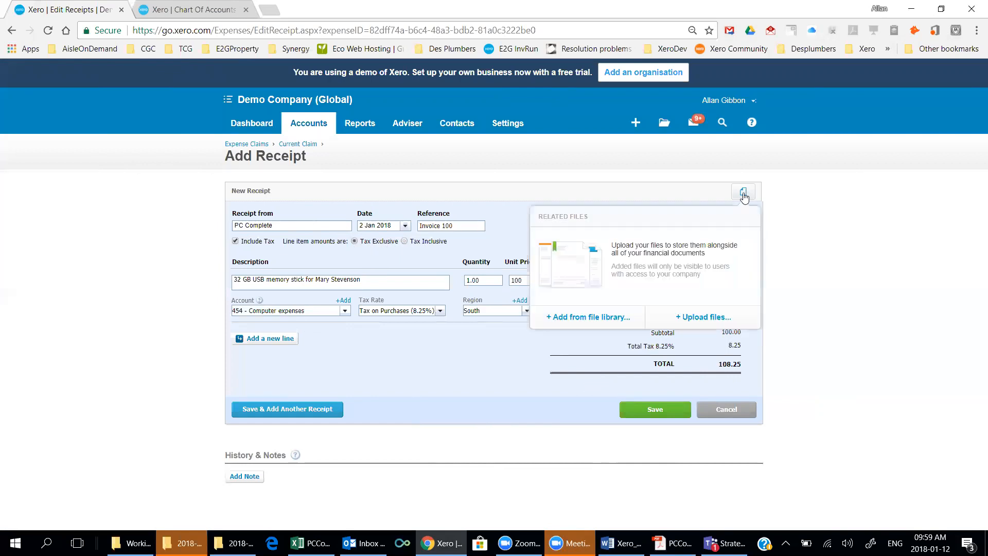
Upload PCComplete_USBInvoiceExample.pdf from the _XeroDemo folder to the receipt.
click(692, 318)
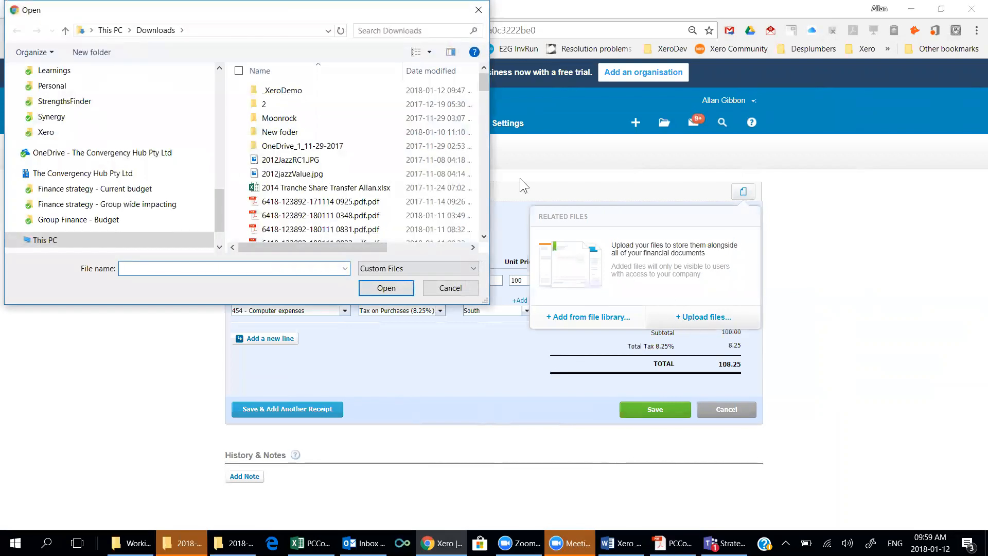
double_click(288, 91)
double_click(296, 105)
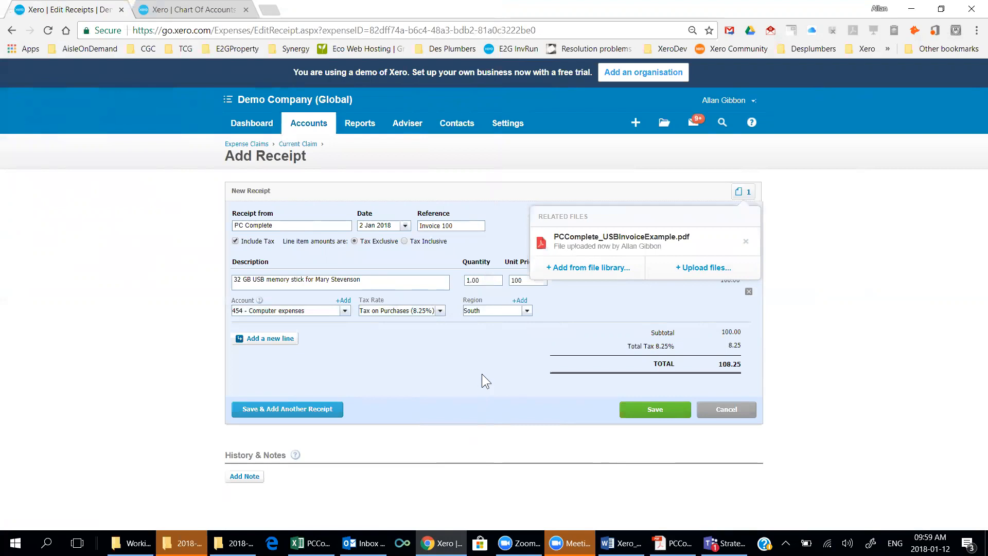
click(469, 353)
Save the PC Complete receipt, then select it and confirm Submit for Approval.
click(643, 408)
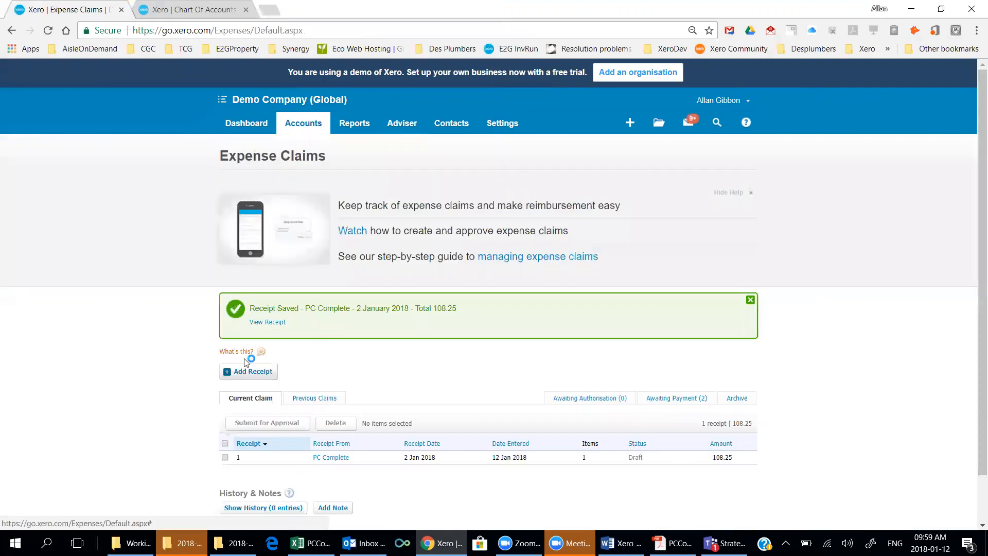
scroll(256, 376, down, 1)
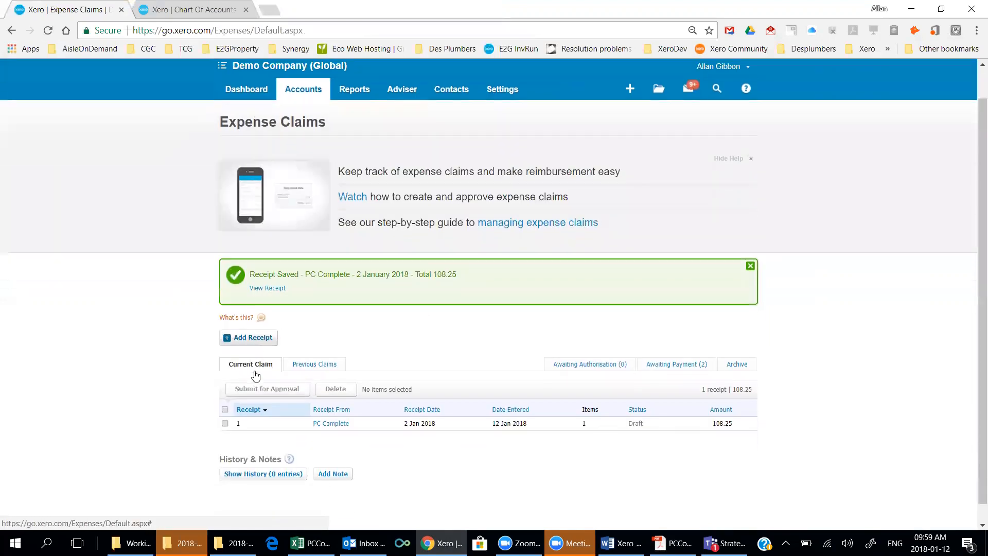
scroll(256, 376, down, 1)
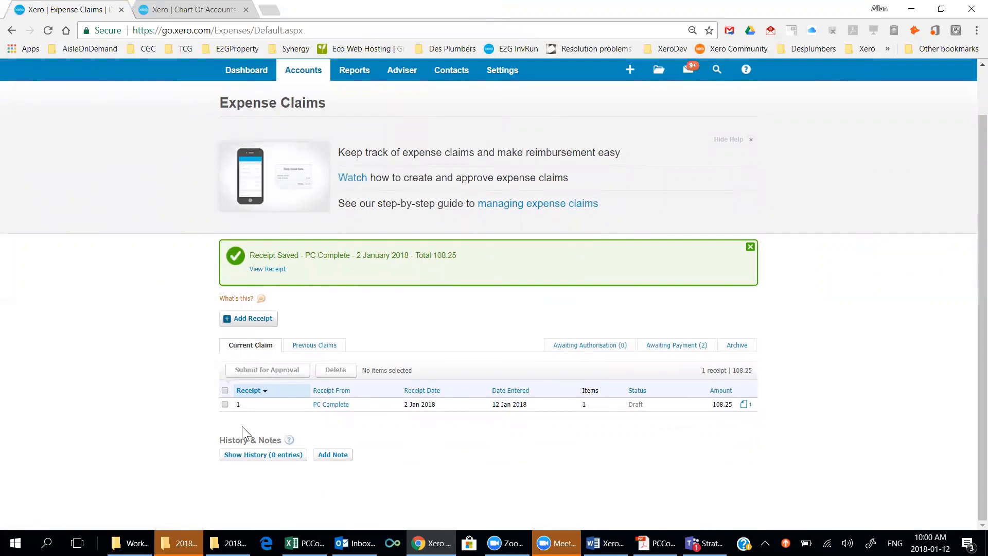
click(225, 404)
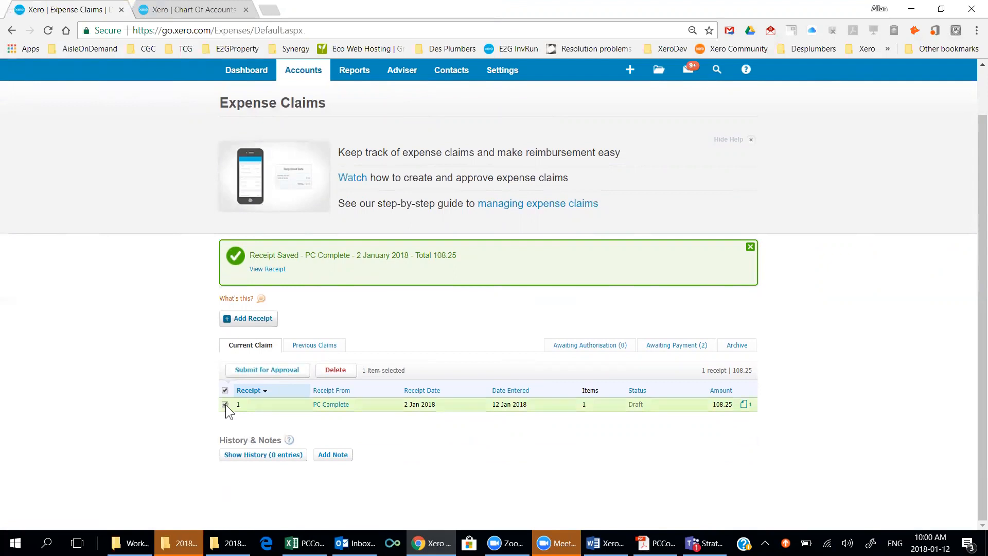
click(253, 375)
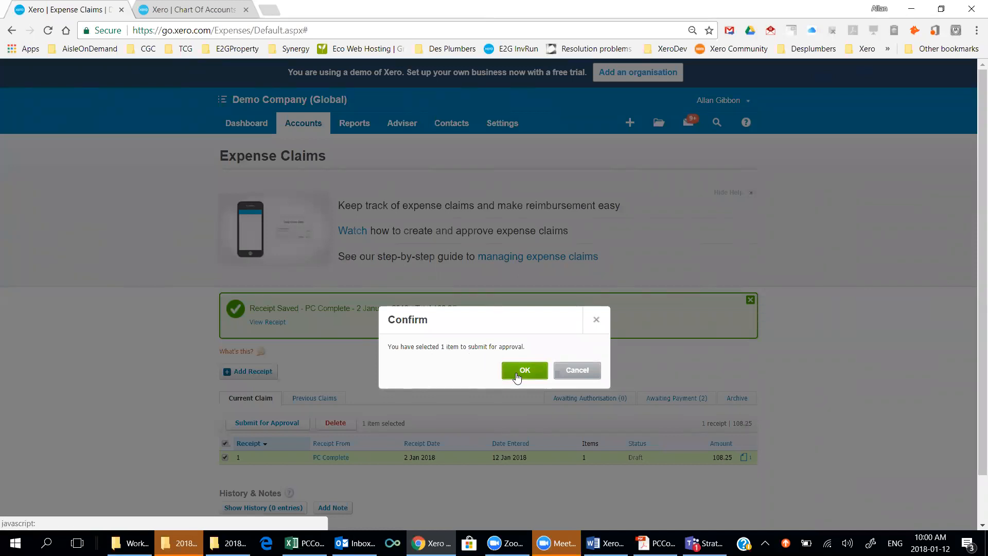
click(517, 377)
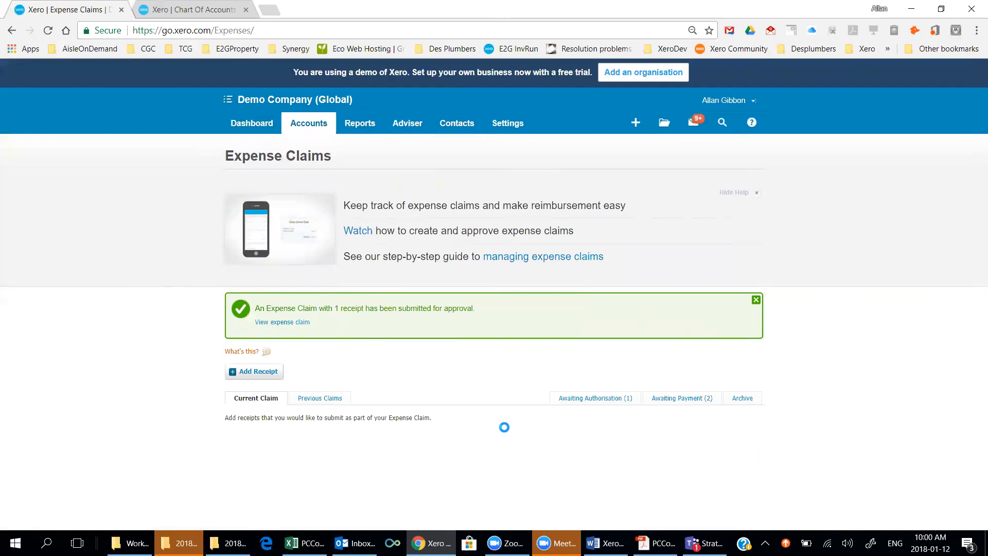
Open the 12 Jan 2018 claim under Awaiting Authorisation and its Invoice 100 receipt.
click(308, 124)
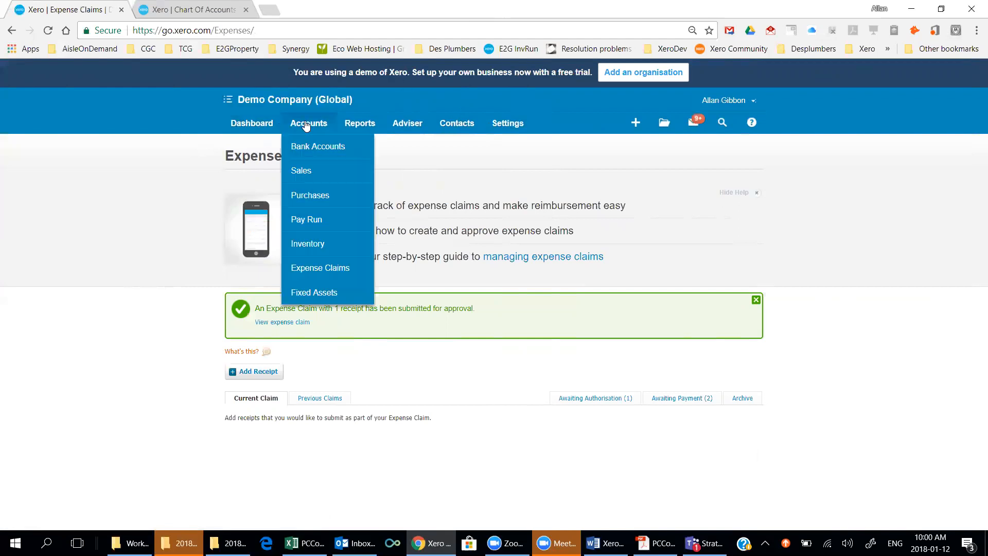
click(338, 269)
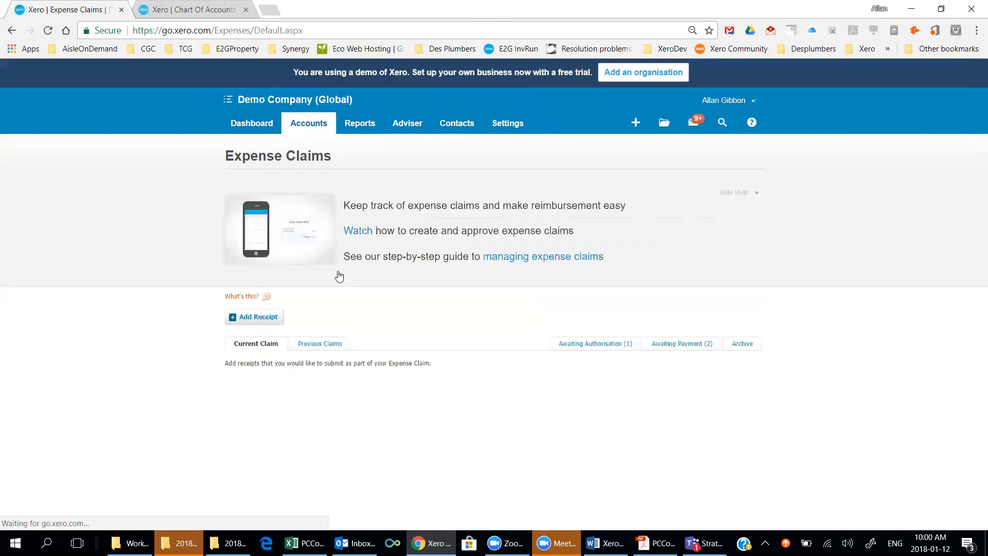
click(601, 344)
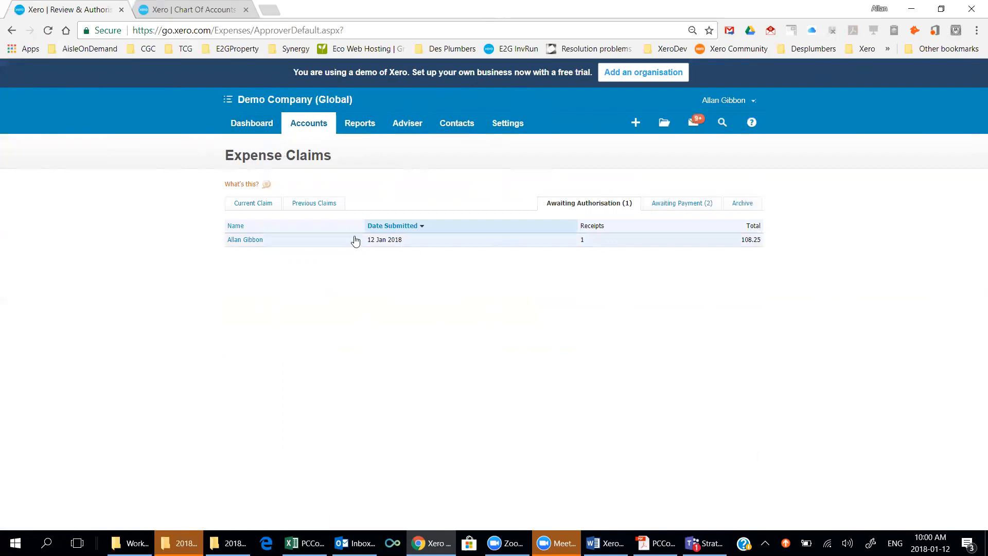
click(237, 240)
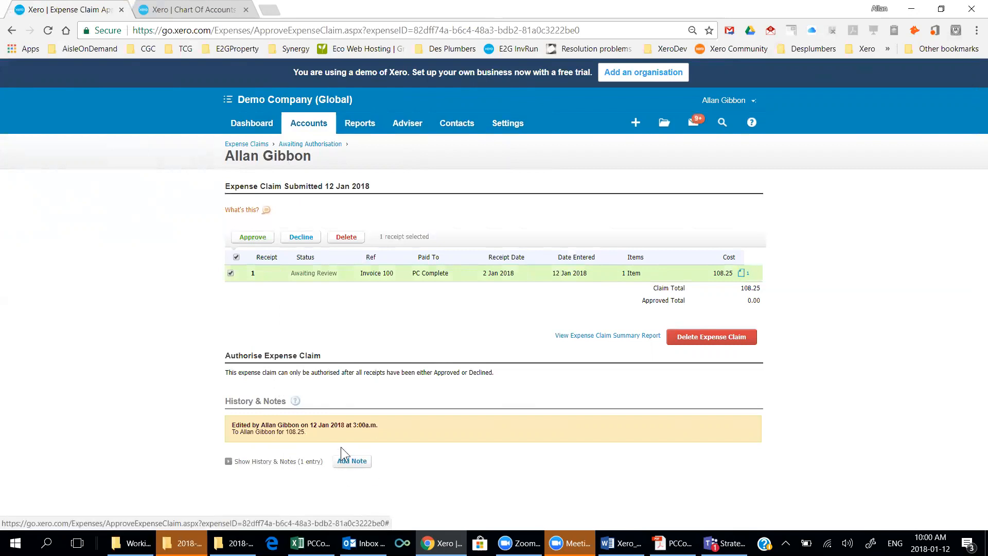
click(365, 274)
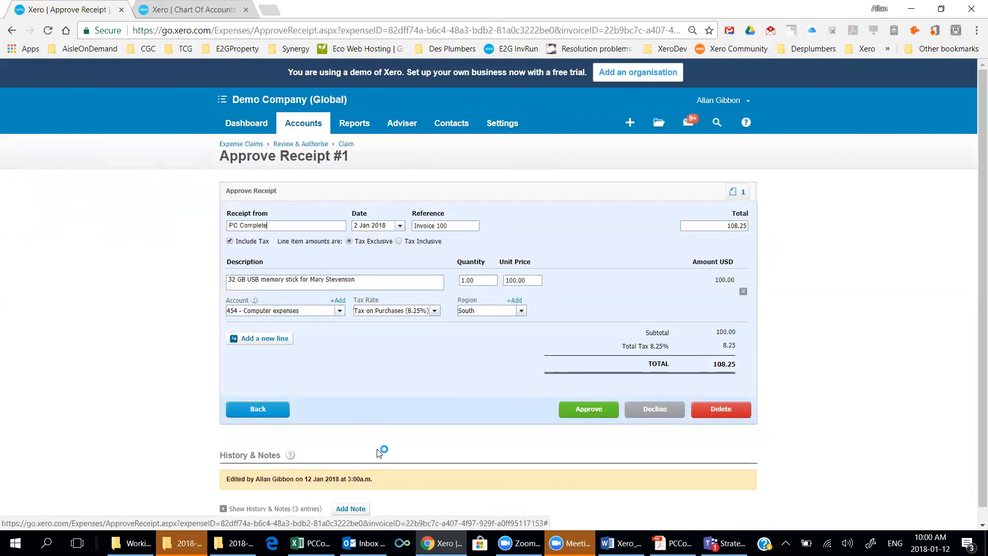
Check the receipt's purchaser, supplier and amounts against the attached invoice PDF.
drag(362, 281, 308, 280)
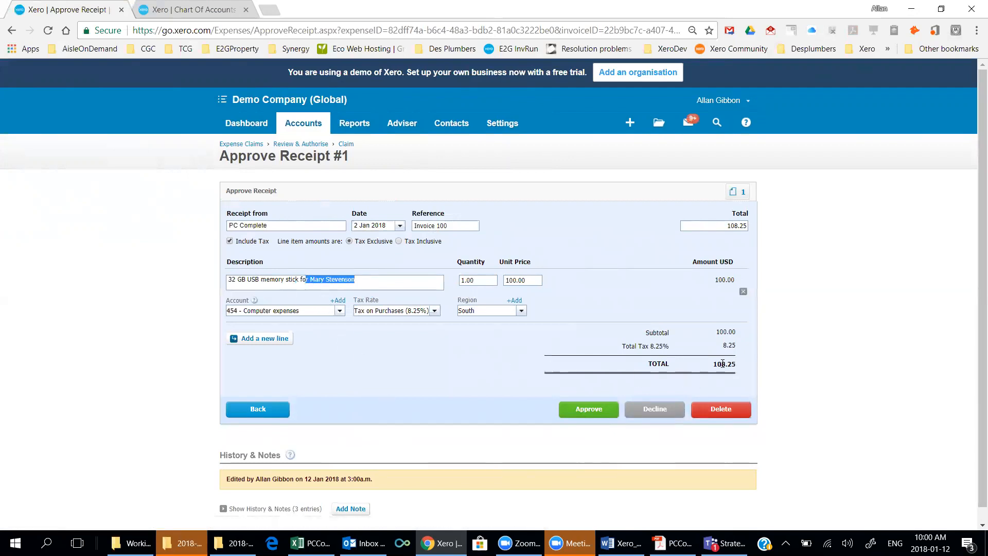
click(737, 192)
click(591, 242)
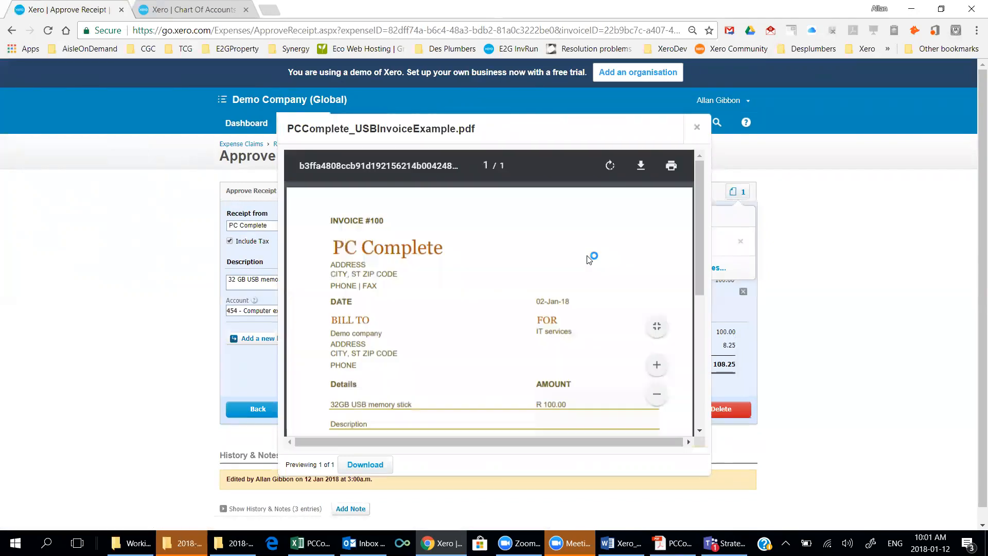
drag(334, 246, 445, 248)
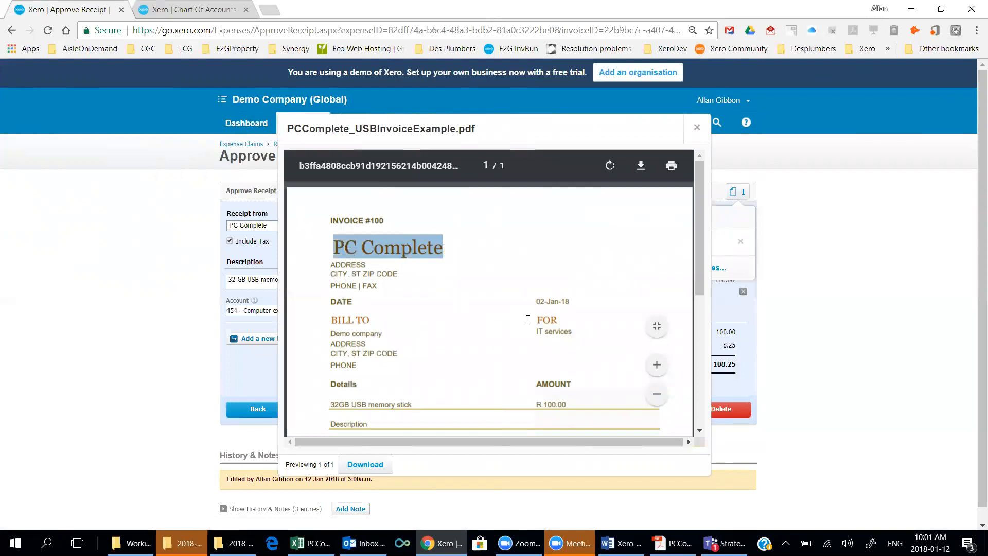
scroll(444, 340, down, 3)
drag(339, 276, 407, 271)
scroll(470, 331, down, 3)
drag(537, 284, 564, 285)
Close the invoice preview and attached files, then approve receipt #1.
click(695, 129)
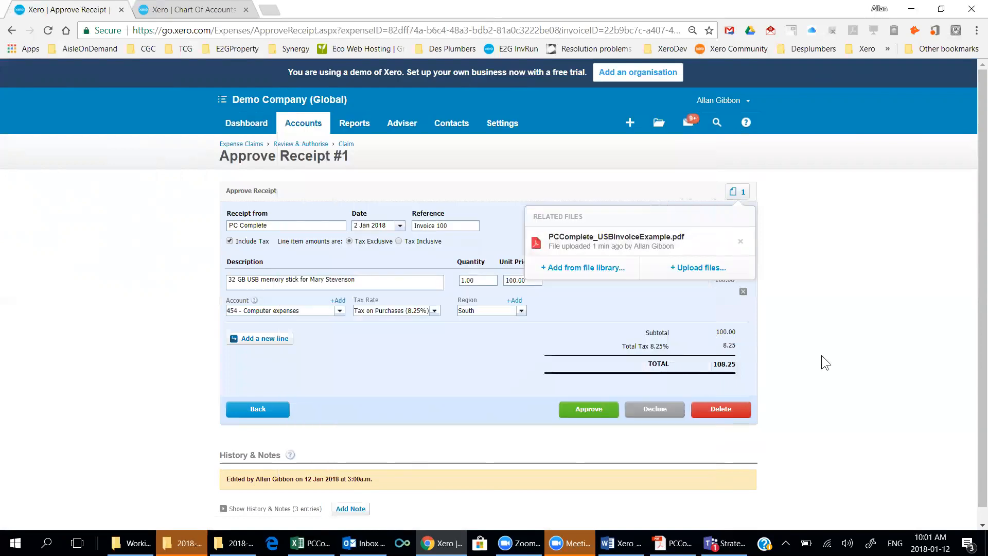
click(852, 346)
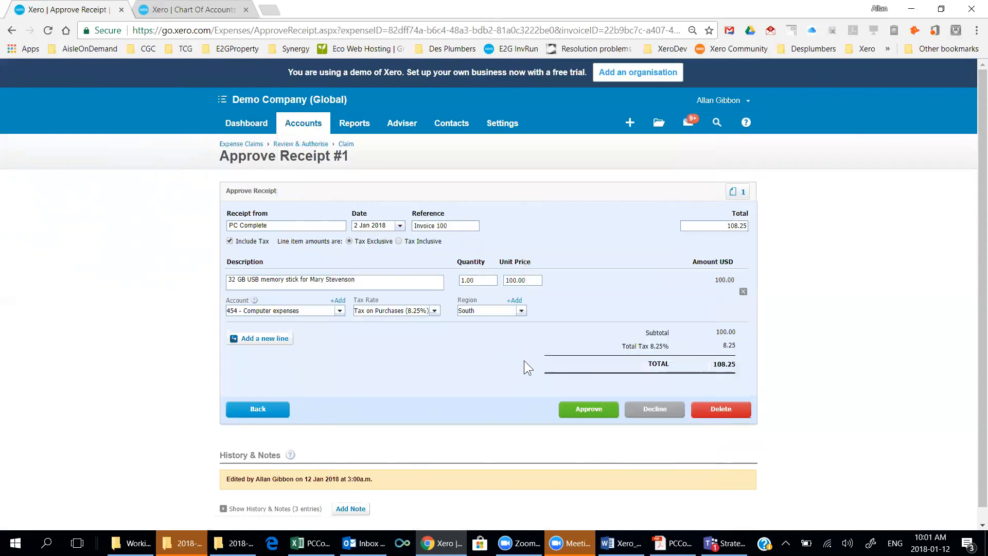
click(591, 410)
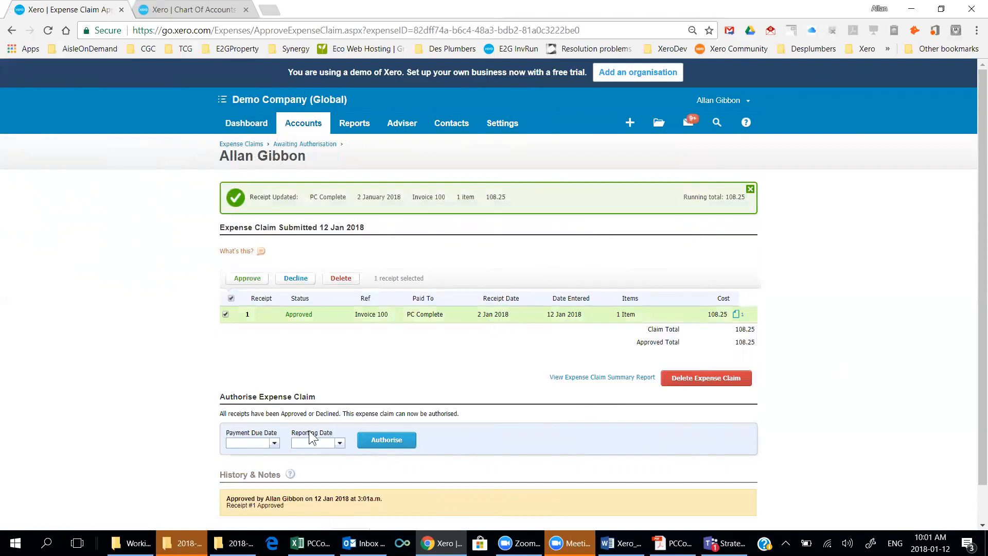
Authorise the 108.25 claim with payment due 19 Jan 2018 and reporting date 2 Jan 2018.
click(276, 443)
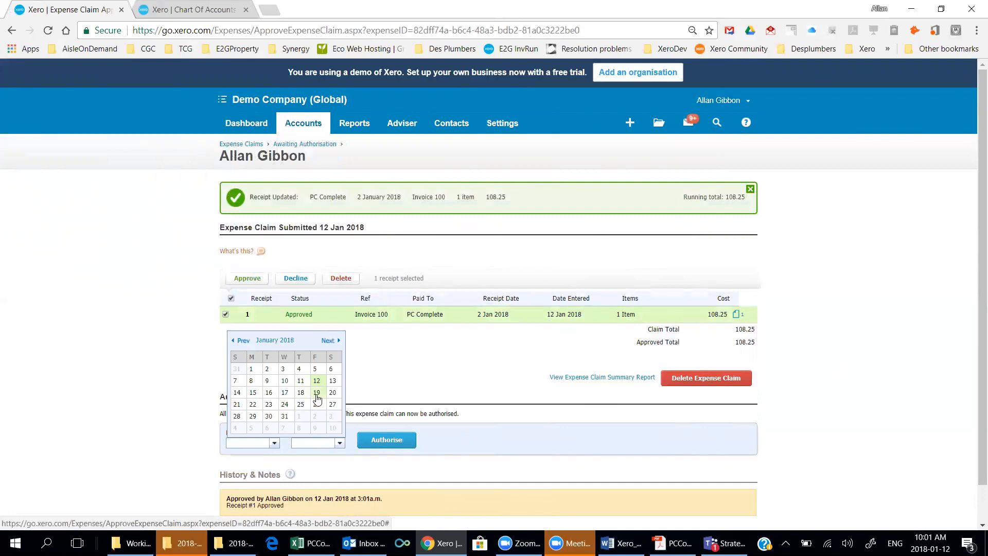
click(317, 394)
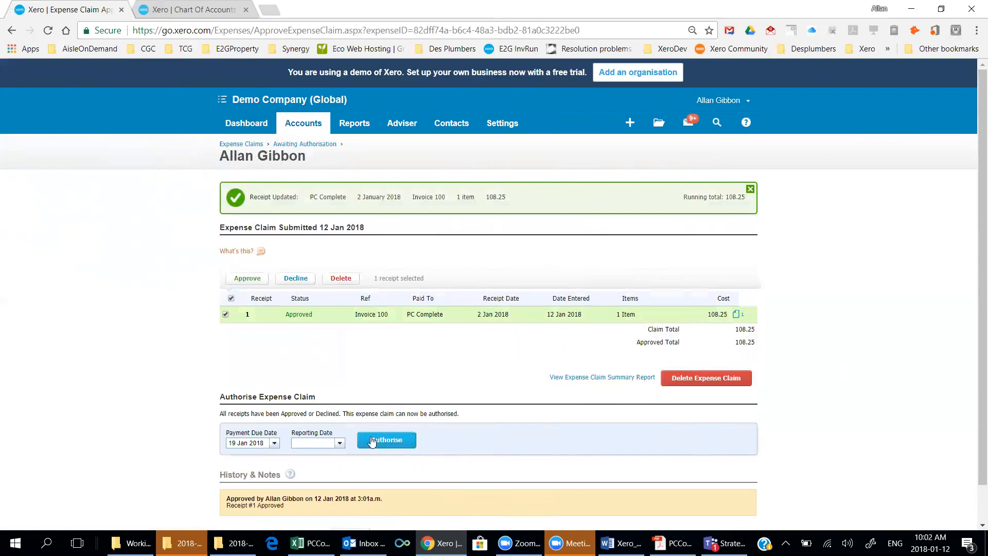
click(339, 443)
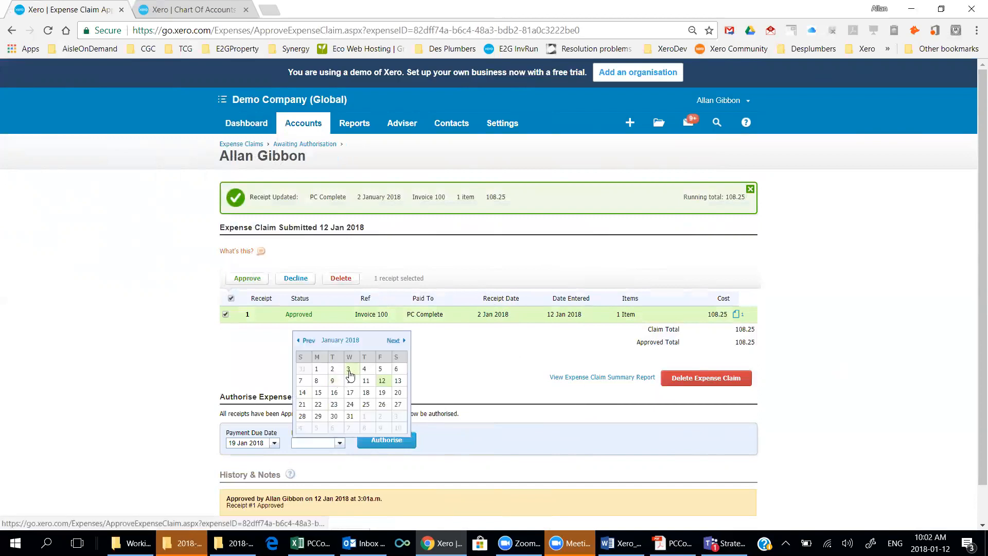
click(334, 370)
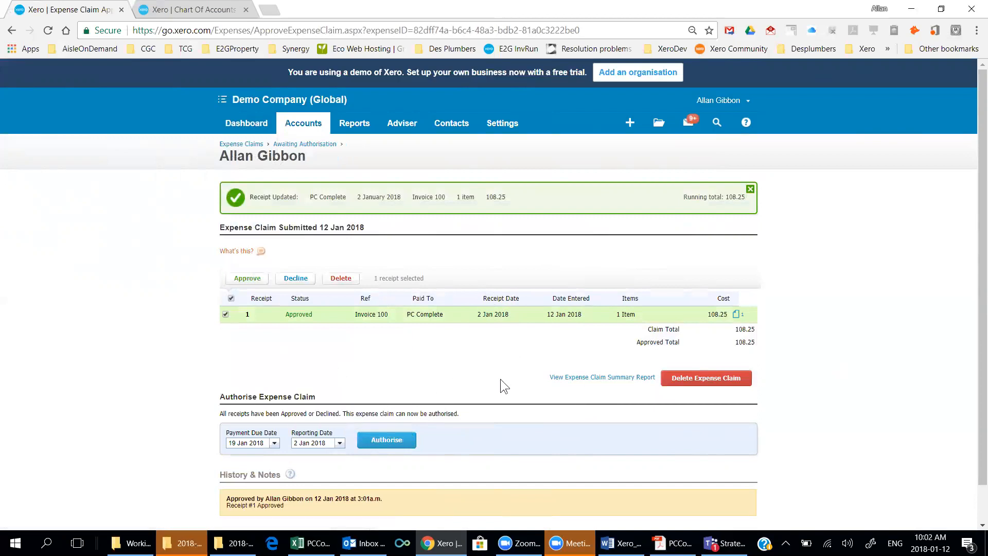
click(387, 441)
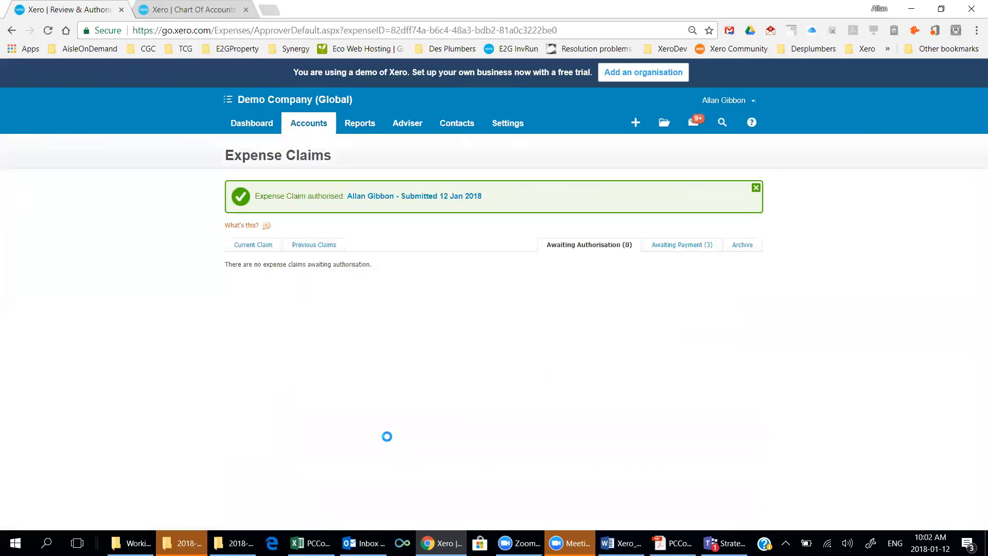
Show the Awaiting Payment (3) list of expense claims.
click(672, 245)
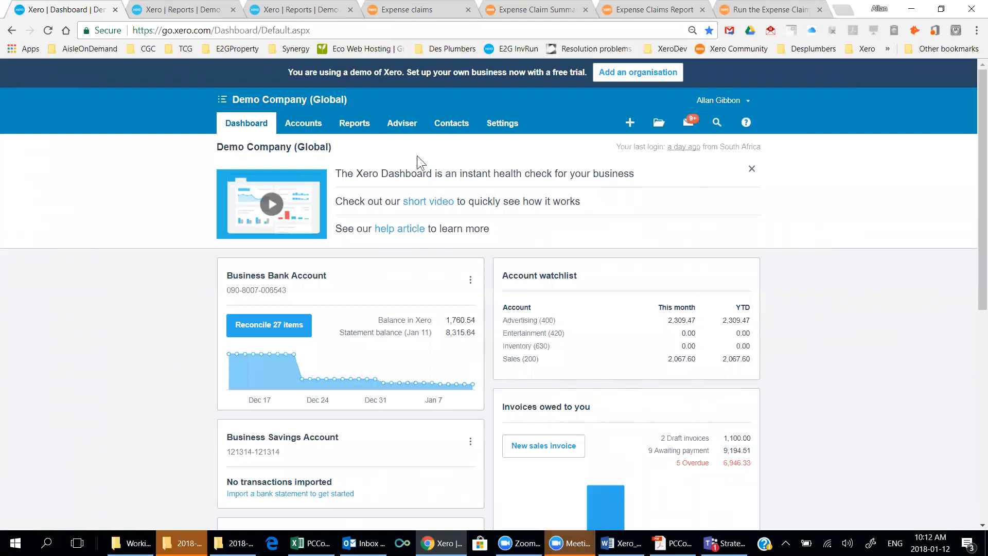
Open the Awaiting Payment list under Accounts > Expense Claims, then view the first claim.
click(308, 125)
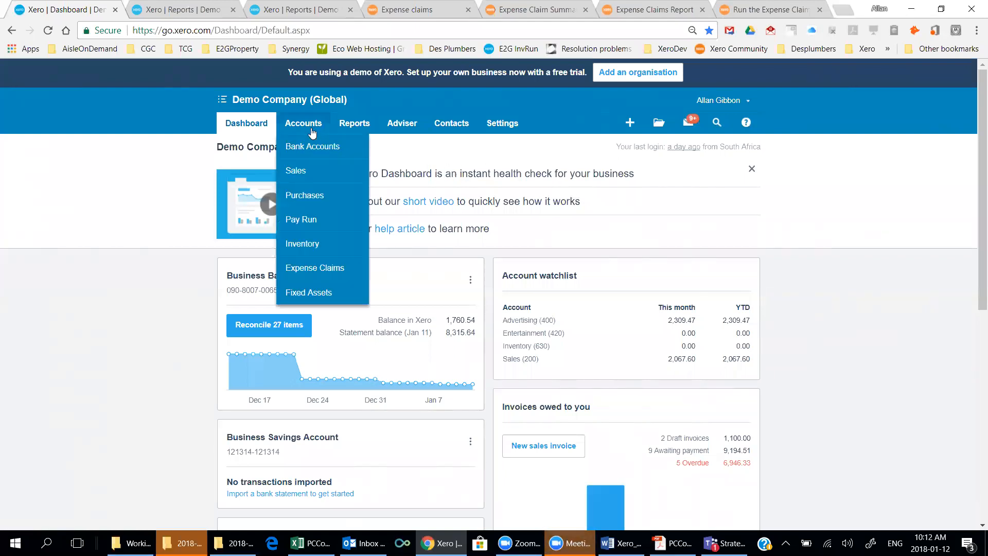
click(311, 268)
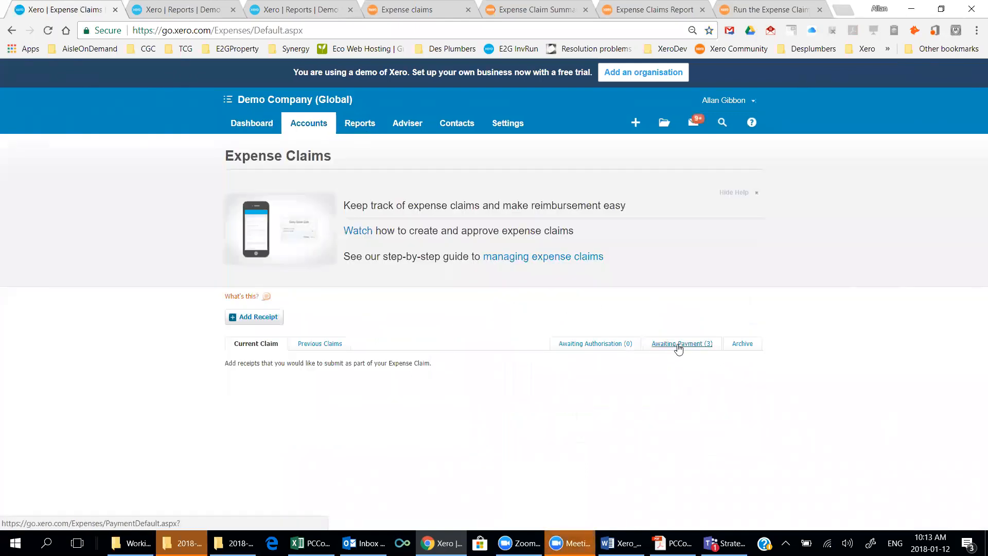
click(680, 348)
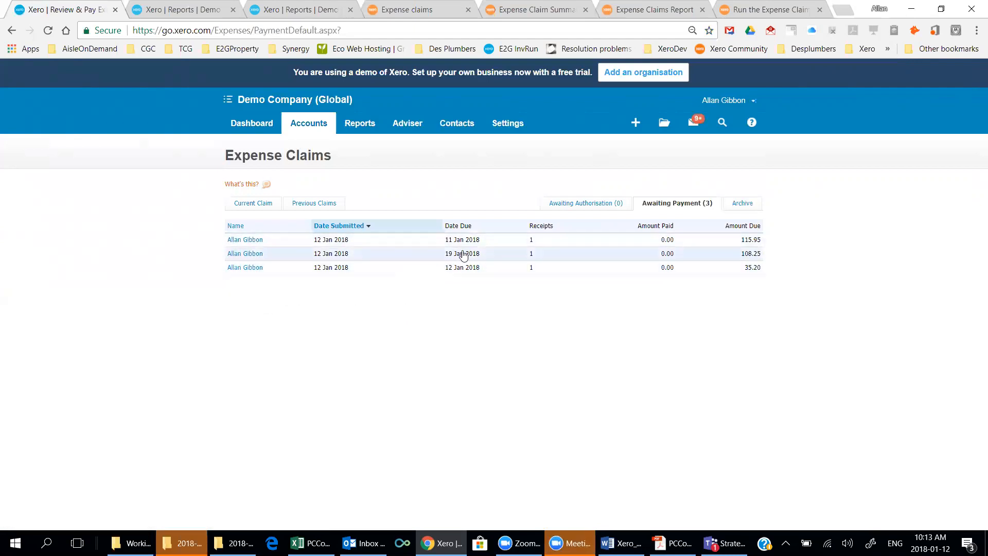
drag(444, 240, 472, 240)
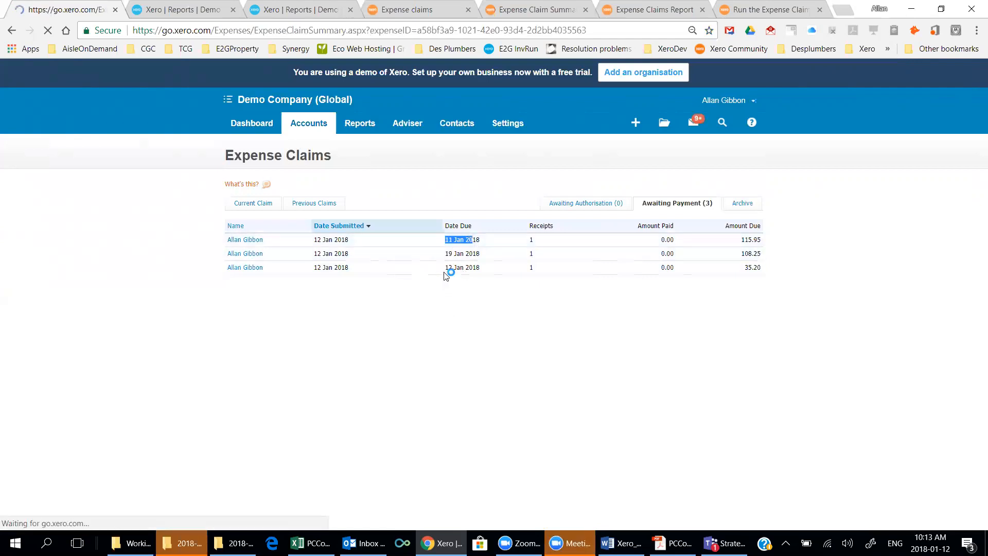
click(11, 30)
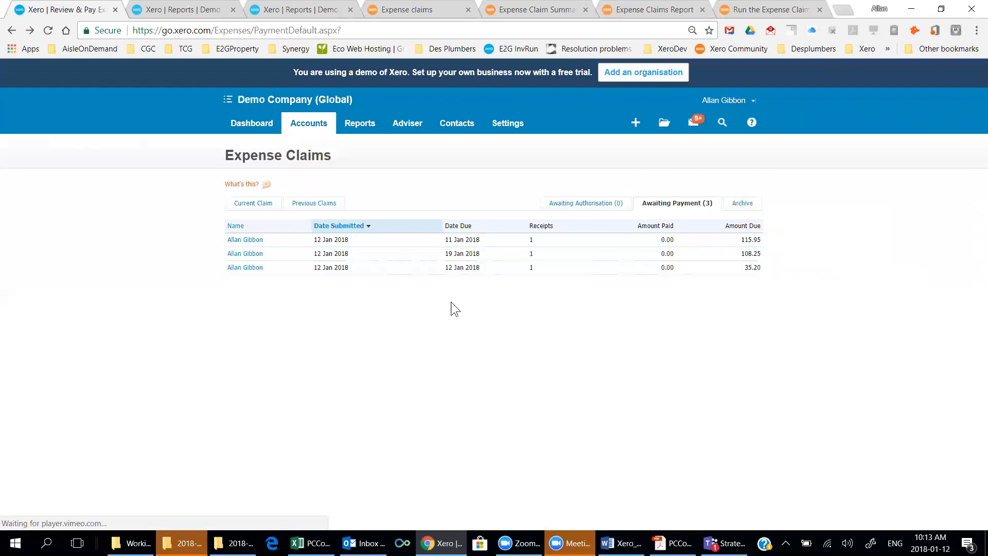